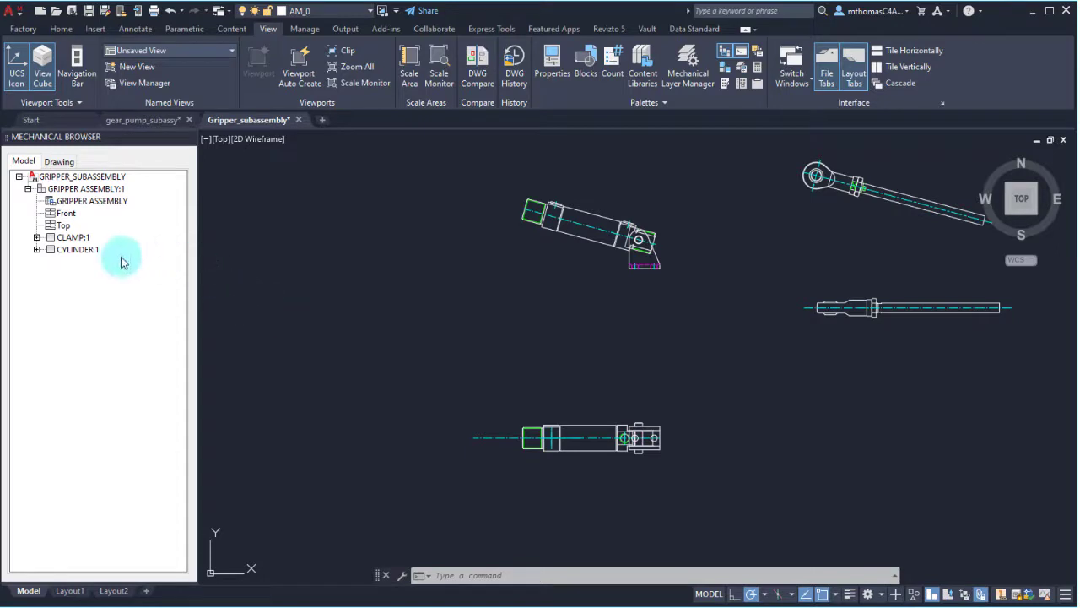
Step: Highlight the gripper assembly, the CLAMP component and the clamp's Front and Top views to see their geometry in the drawing
left_click(74, 191)
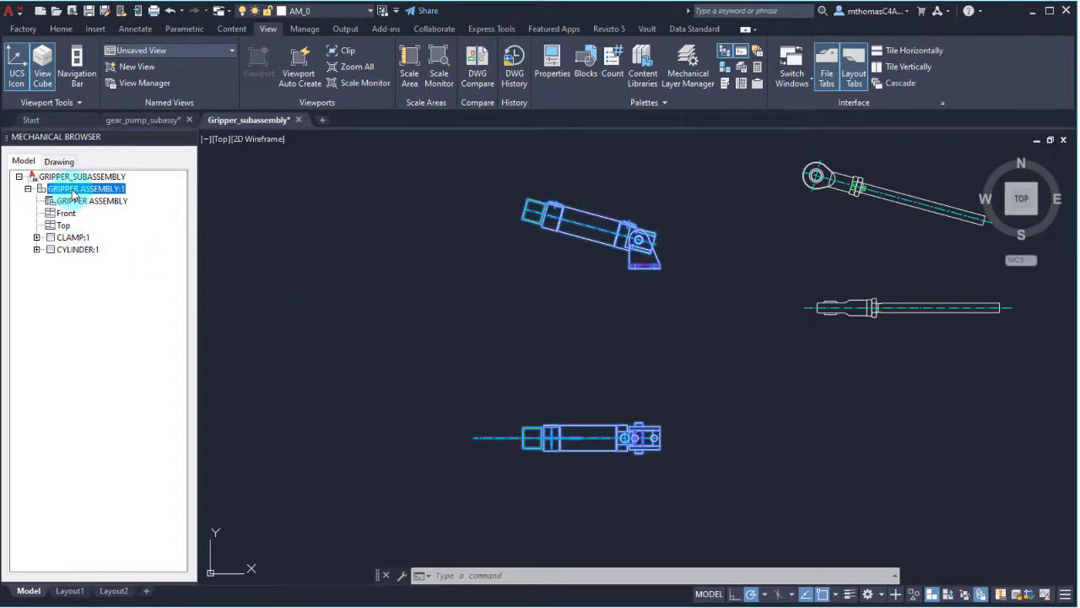
left_click(78, 238)
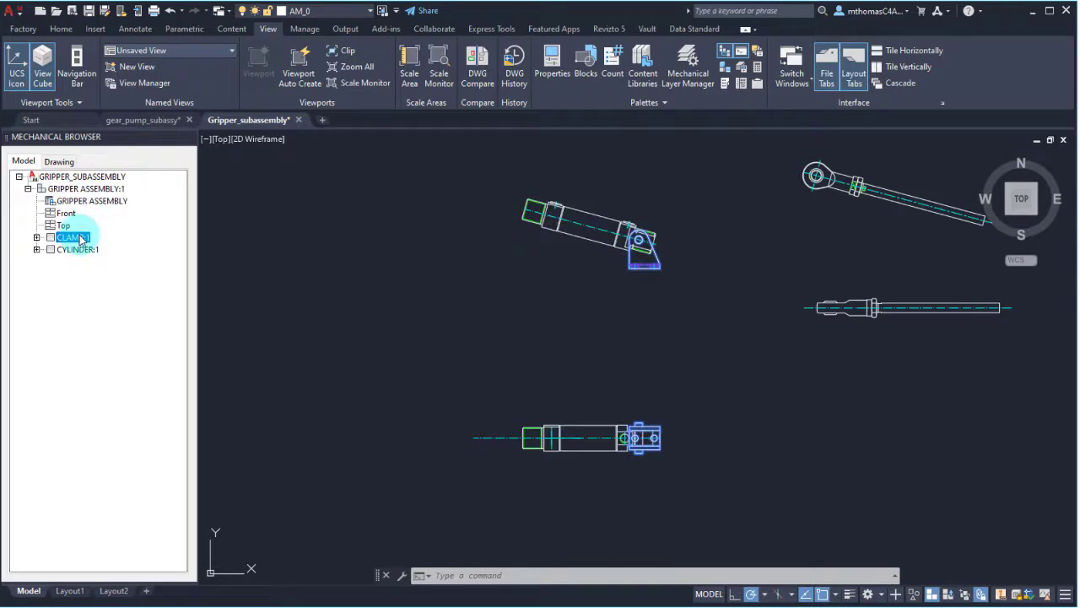
left_click(36, 237)
left_click(72, 250)
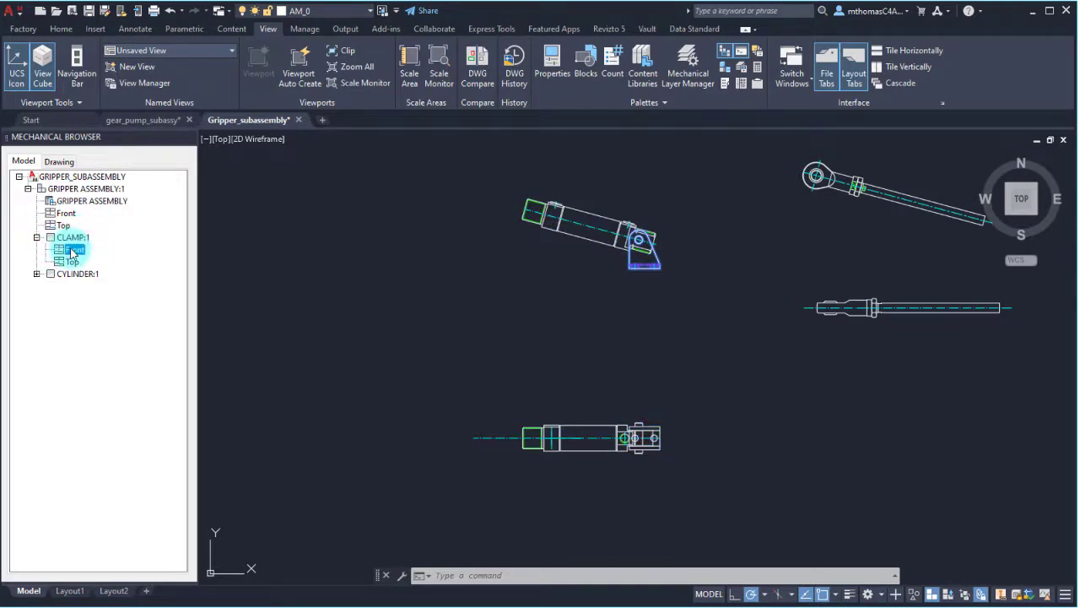
left_click(73, 262)
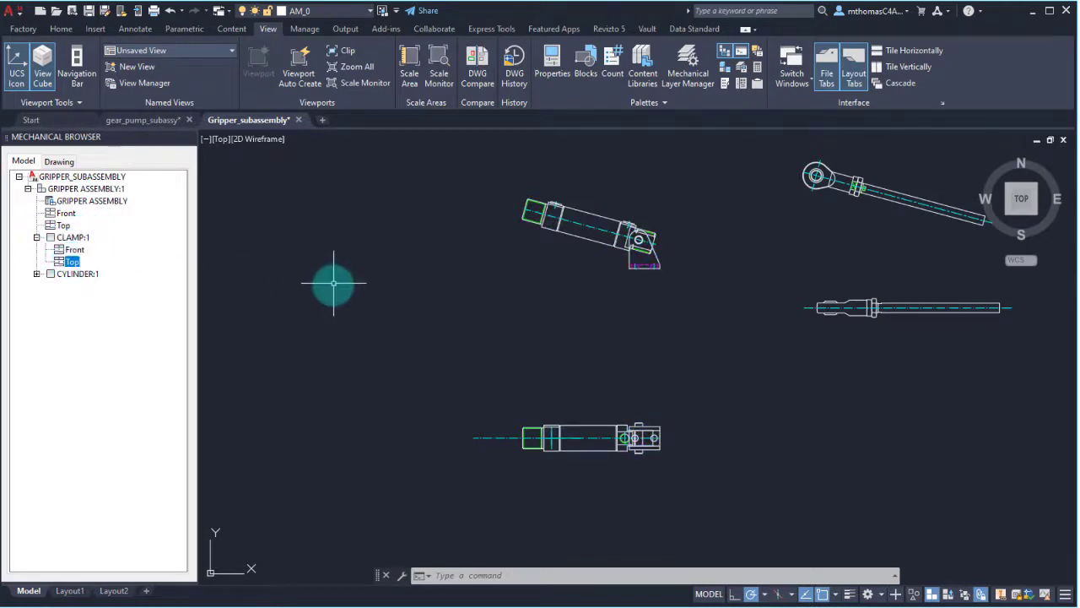
Step: Try stretching the lower endpoint of the slanted edge in the clamp's front view, and undo the stretch
scroll(660, 279, "up", 4)
middle_click_drag(649, 252, 615, 299)
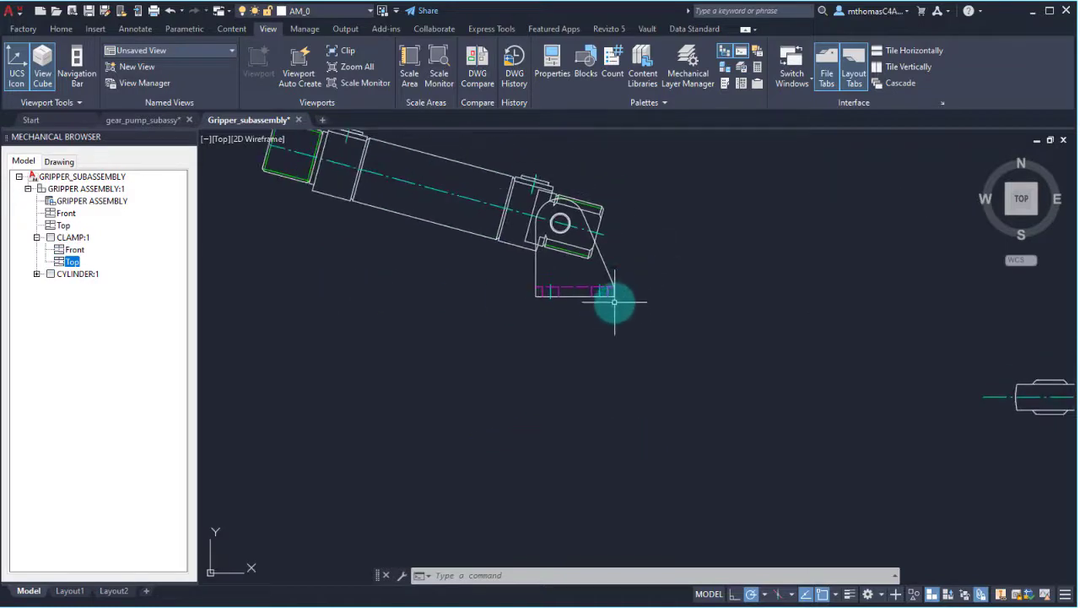
left_click(607, 280)
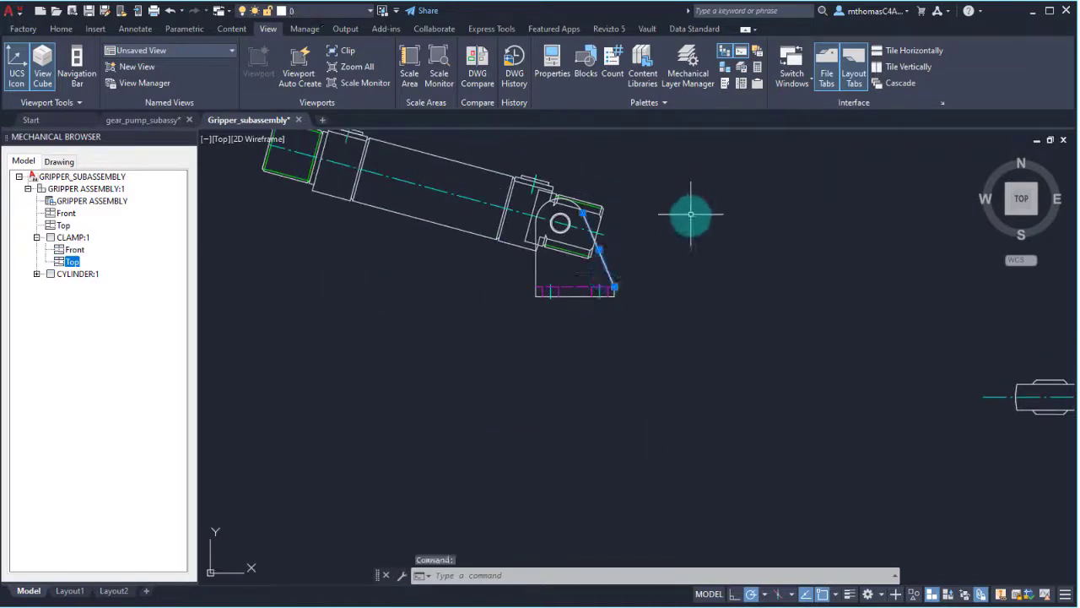
left_click(614, 289)
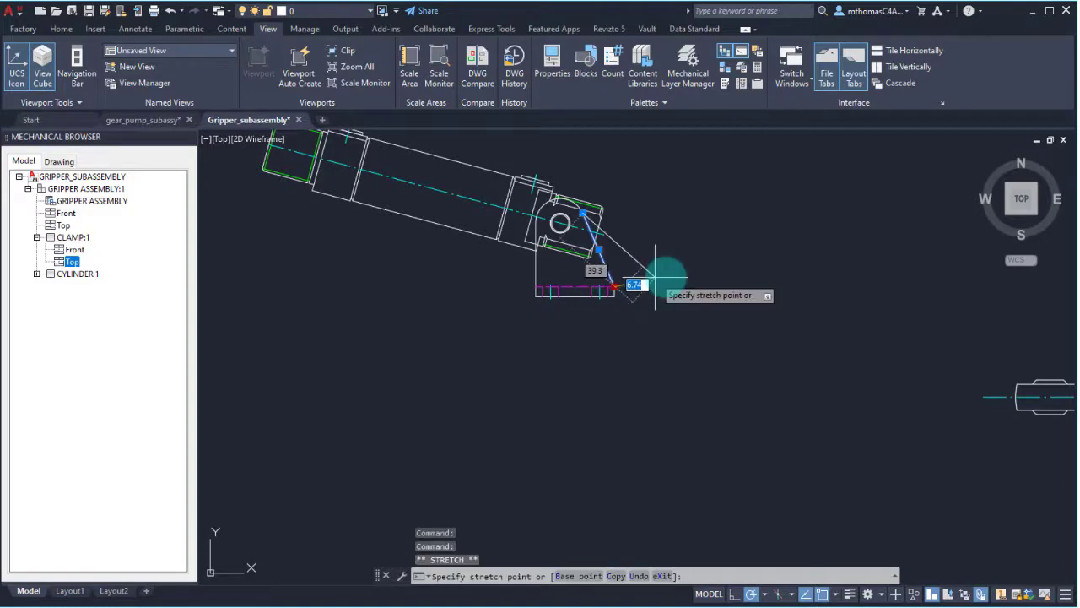
left_click(720, 210)
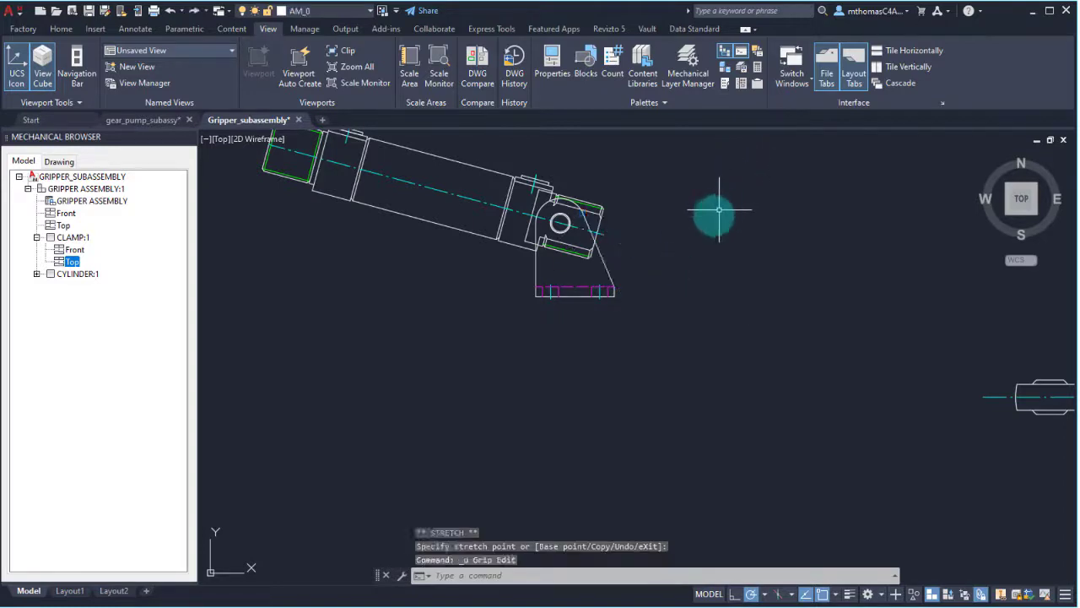
key("ctrl+z")
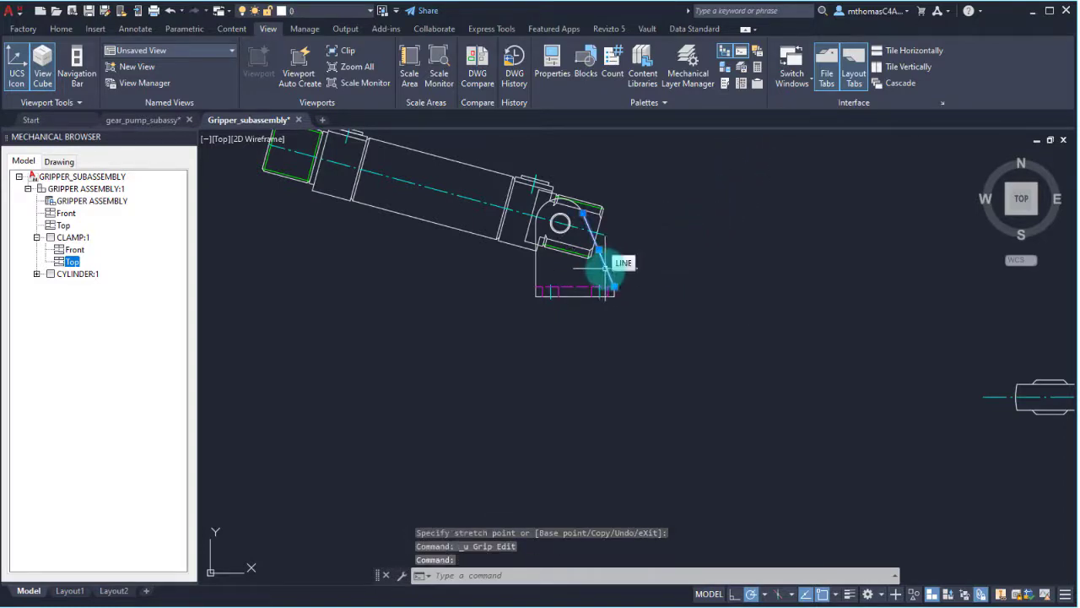
Step: Cycle the selection from the clamp's slanted edge up to the clamp and the whole gripper assembly view, and clear it
left_click(607, 269)
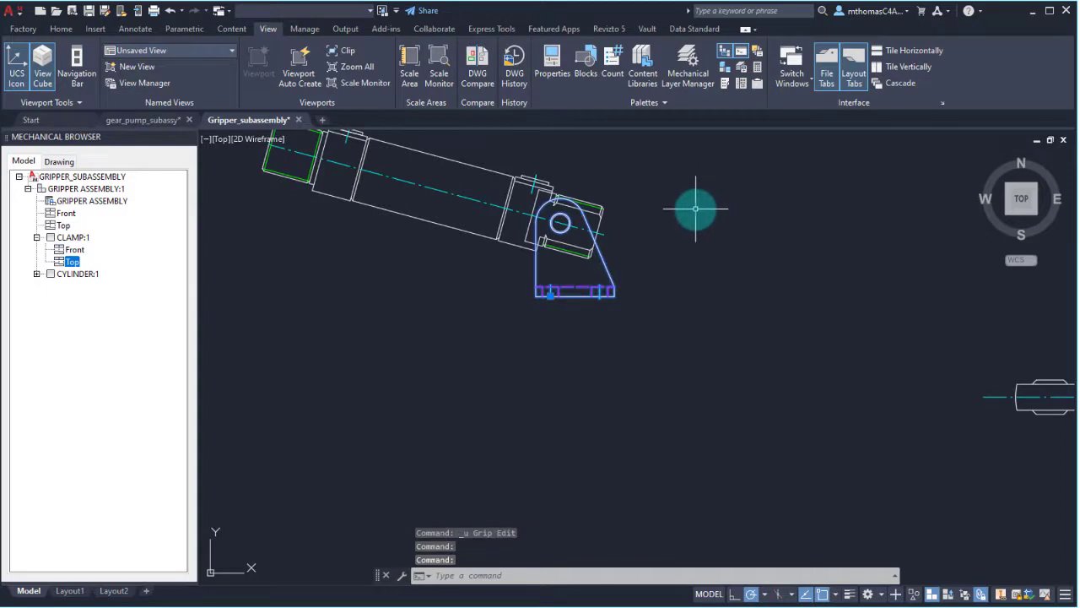
left_click(604, 260)
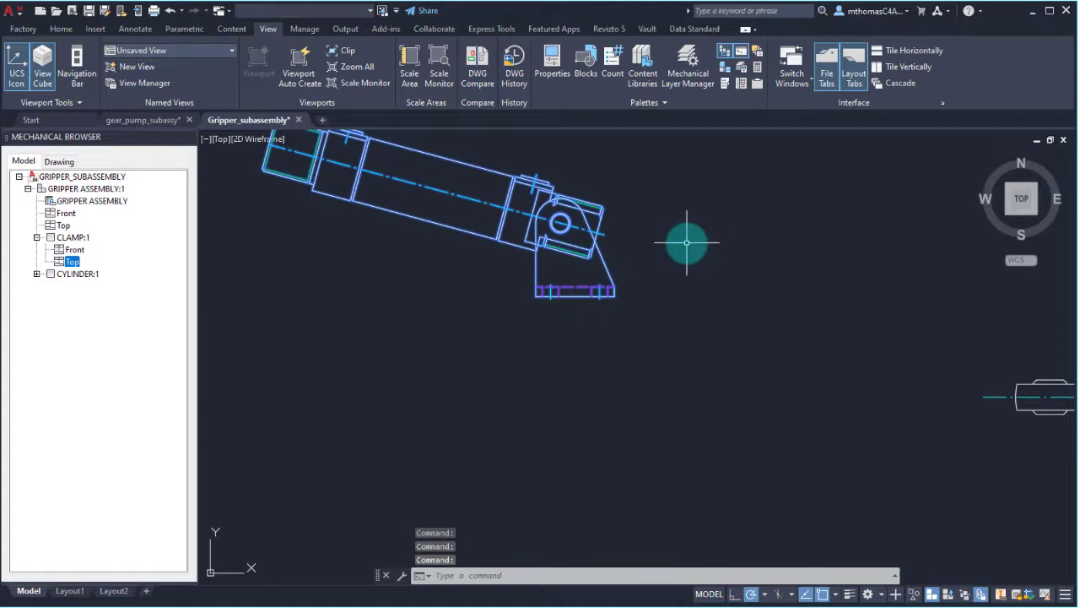
key("Escape")
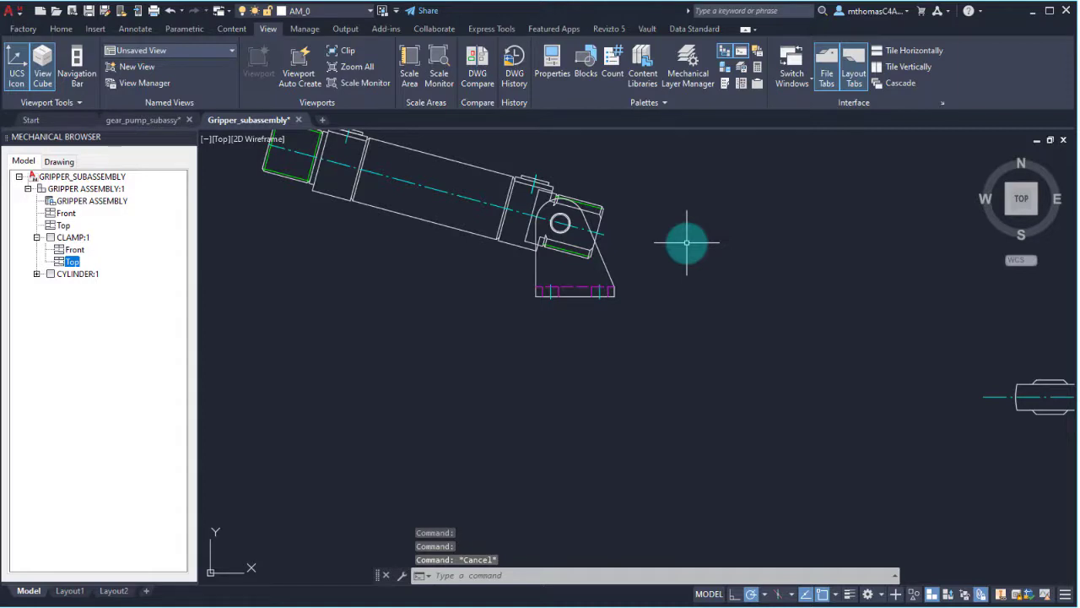
Step: Start a new component named DRIVE at the drawing's top level, with its first view named Front
scroll(667, 257, "down", 4)
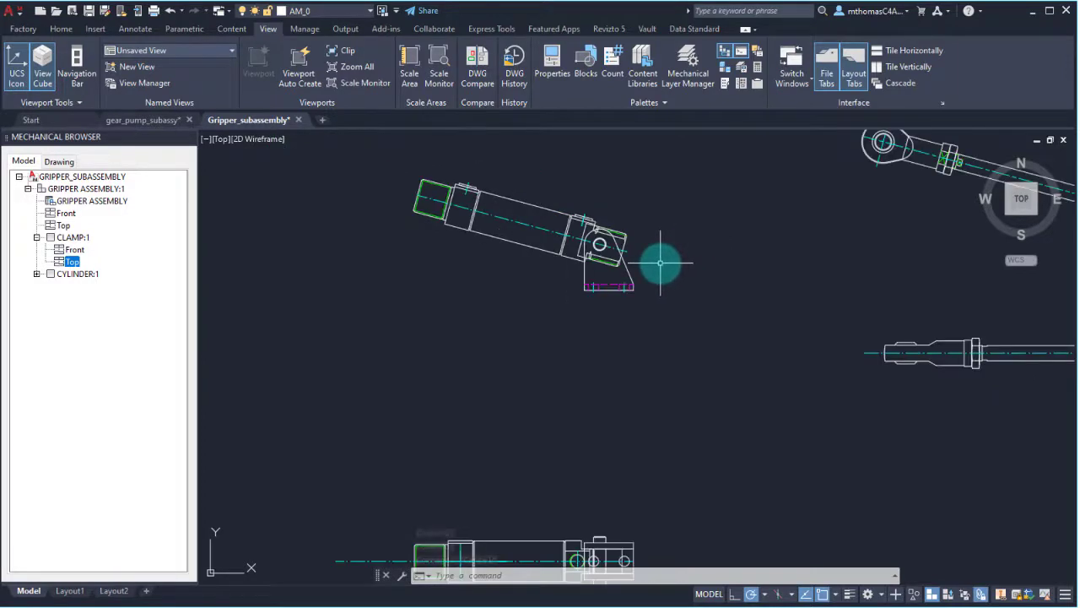
middle_click_drag(684, 237, 482, 292)
scroll(670, 276, "up", 2)
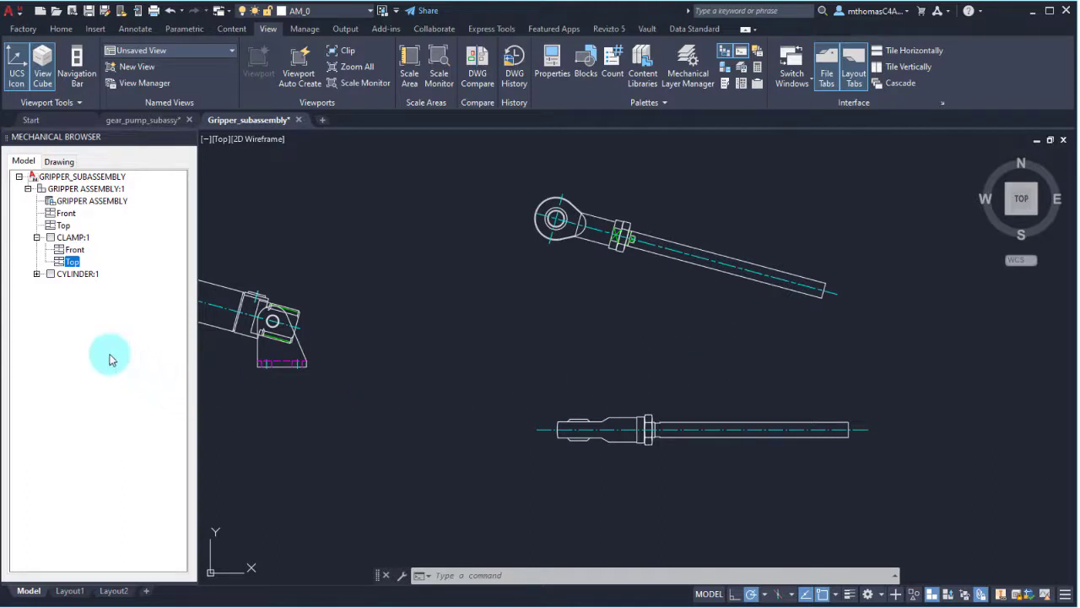
right_click(84, 331)
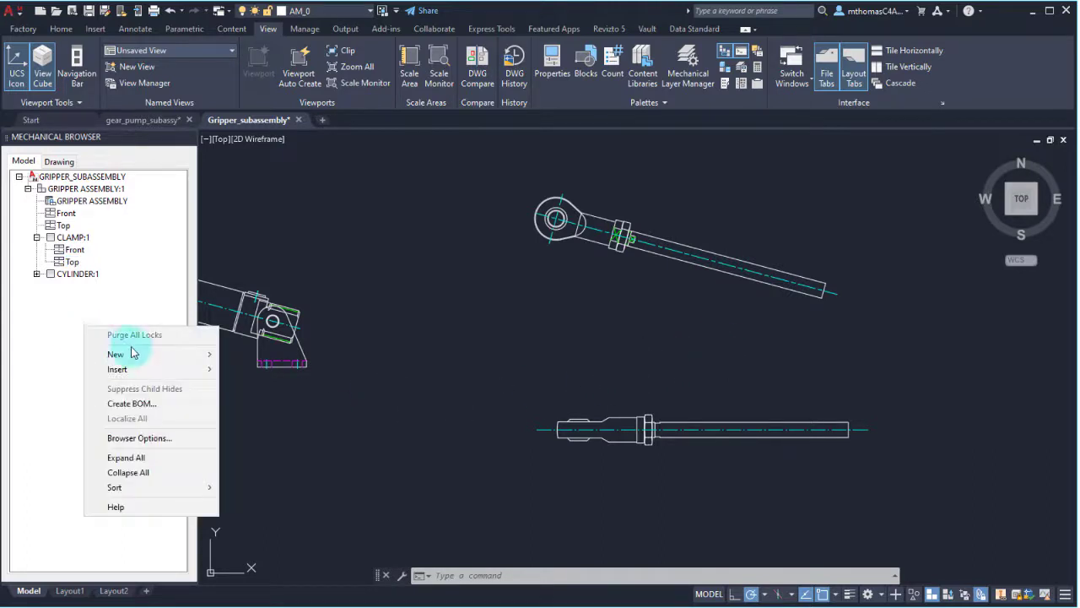
mouse_move(132, 359)
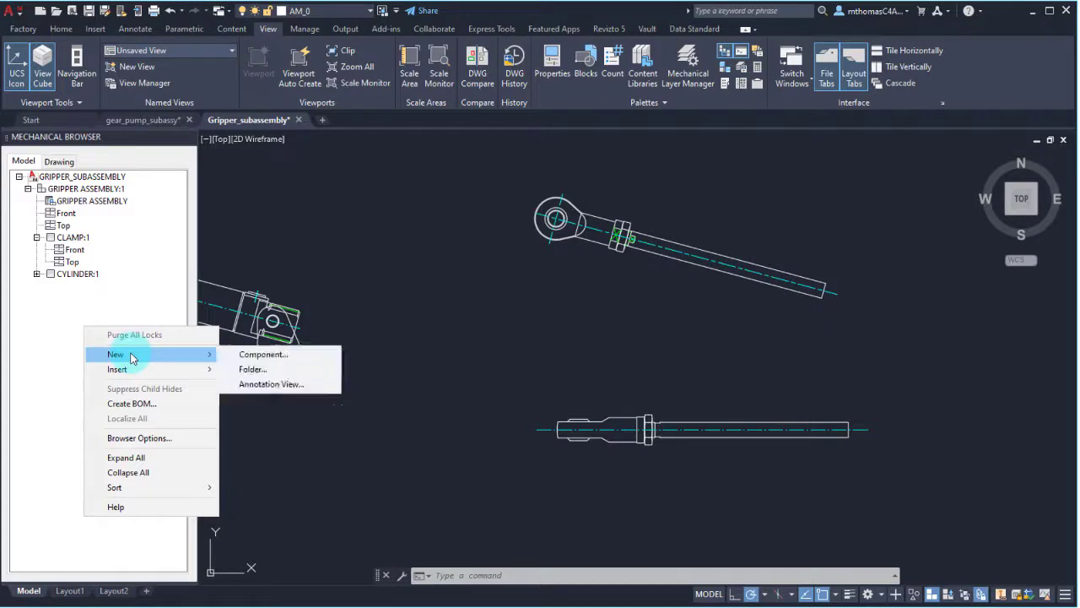
left_click(263, 354)
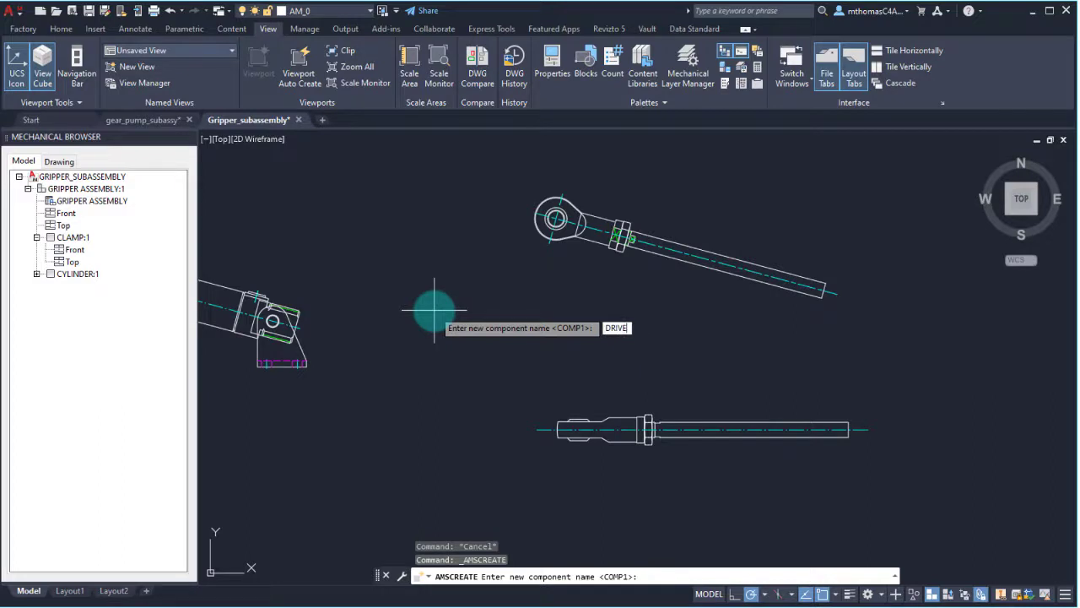
key("Return")
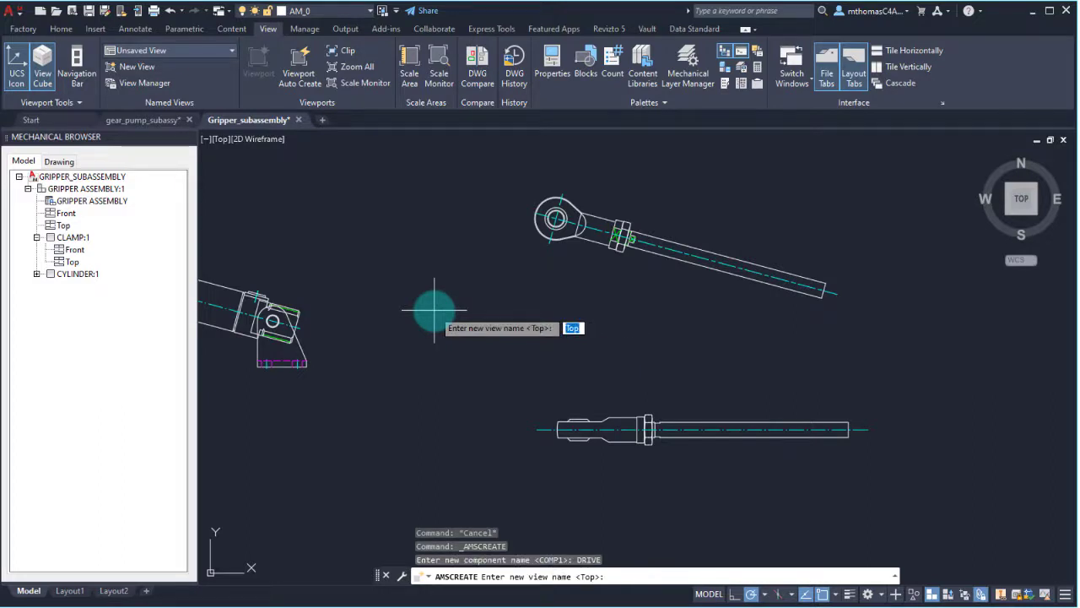
type("Front")
key("Return")
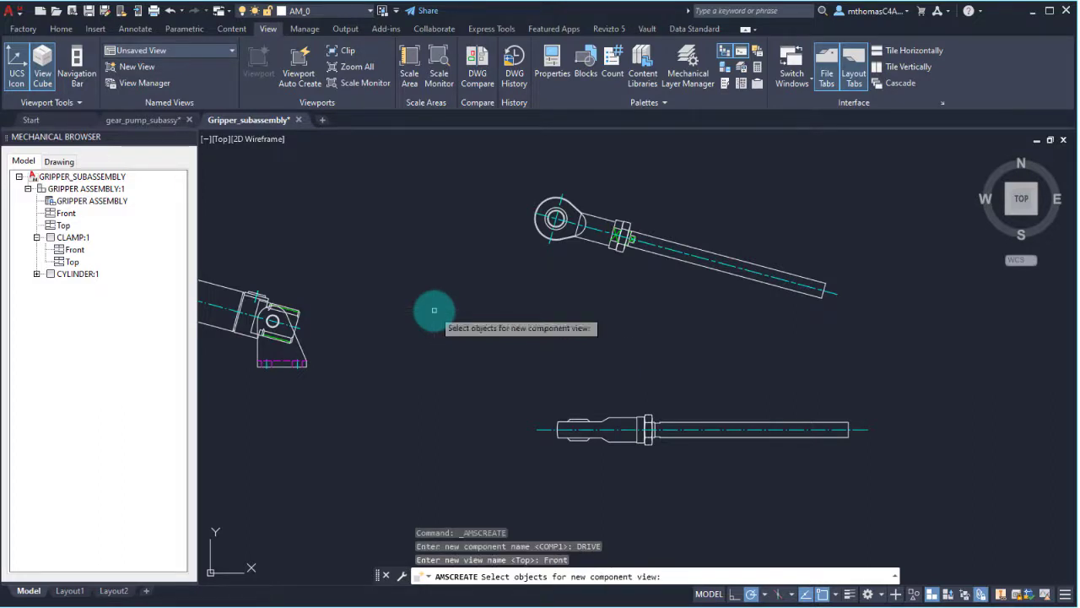
Step: Assign all geometry of the angled rod to the Front view, with the base point at the centre of its eye
left_click(503, 163)
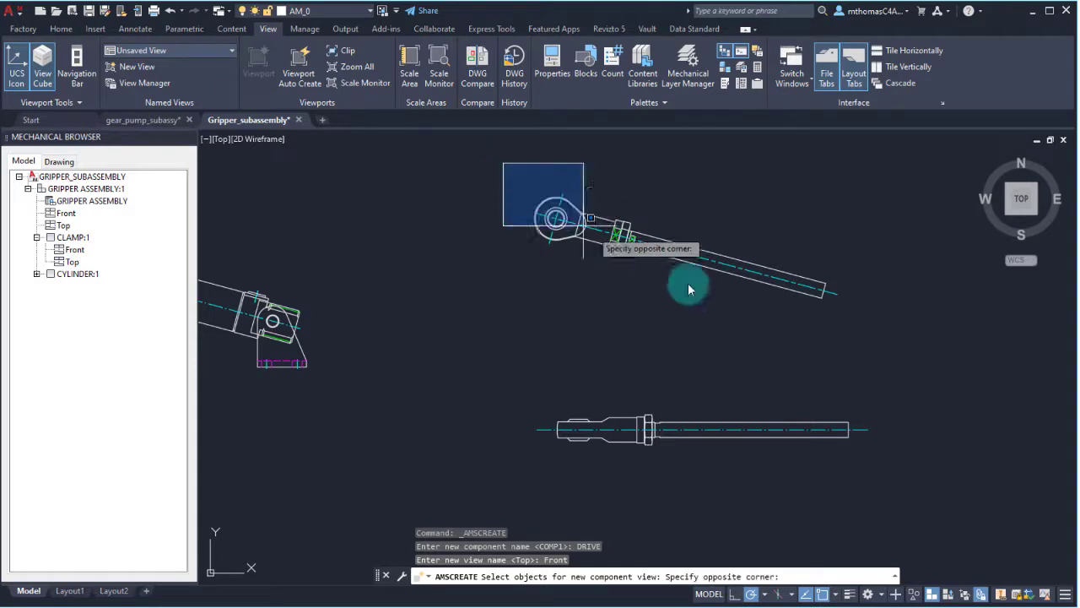
left_click(873, 338)
key("Return")
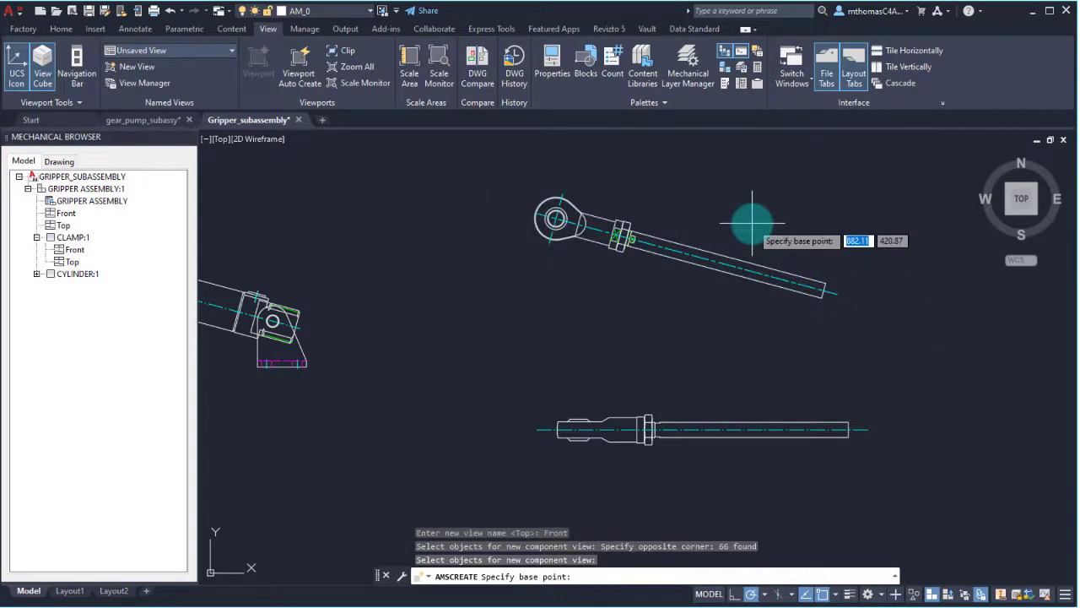
scroll(624, 226, "up", 5)
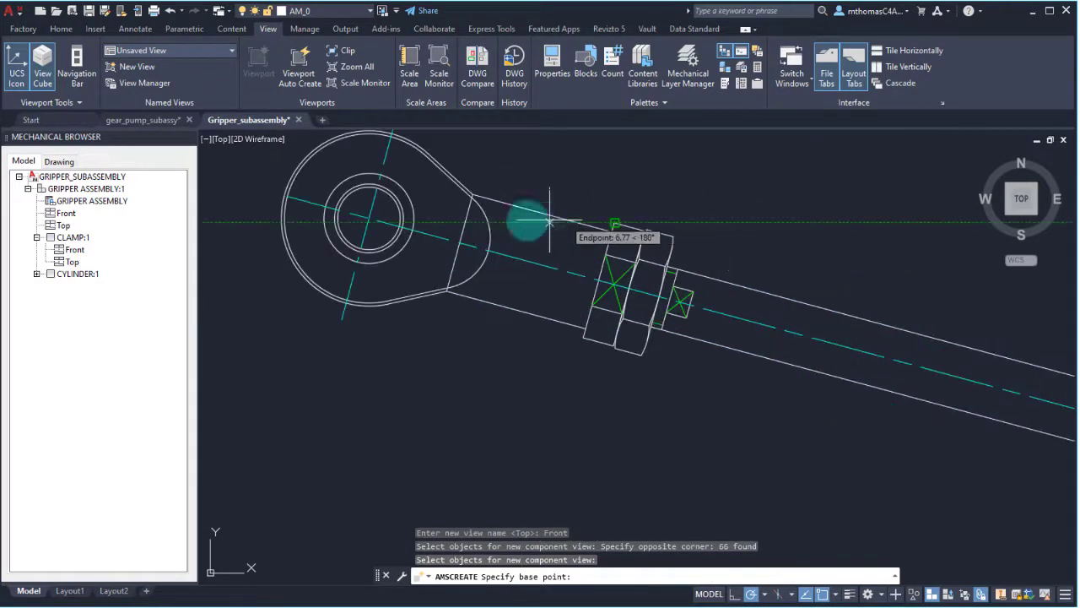
left_click(369, 219)
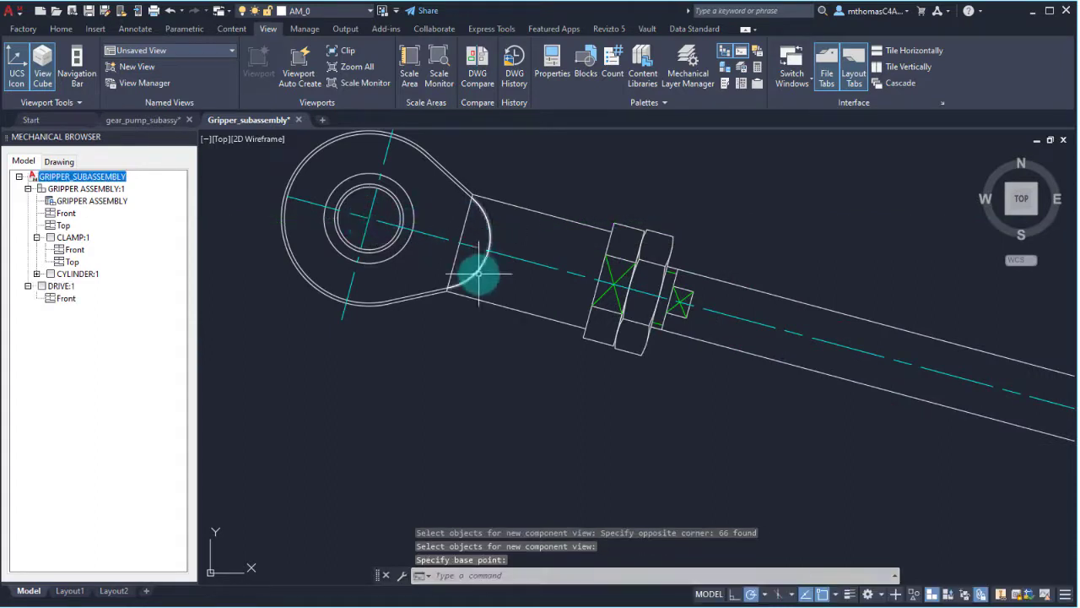
scroll(473, 275, "down", 5)
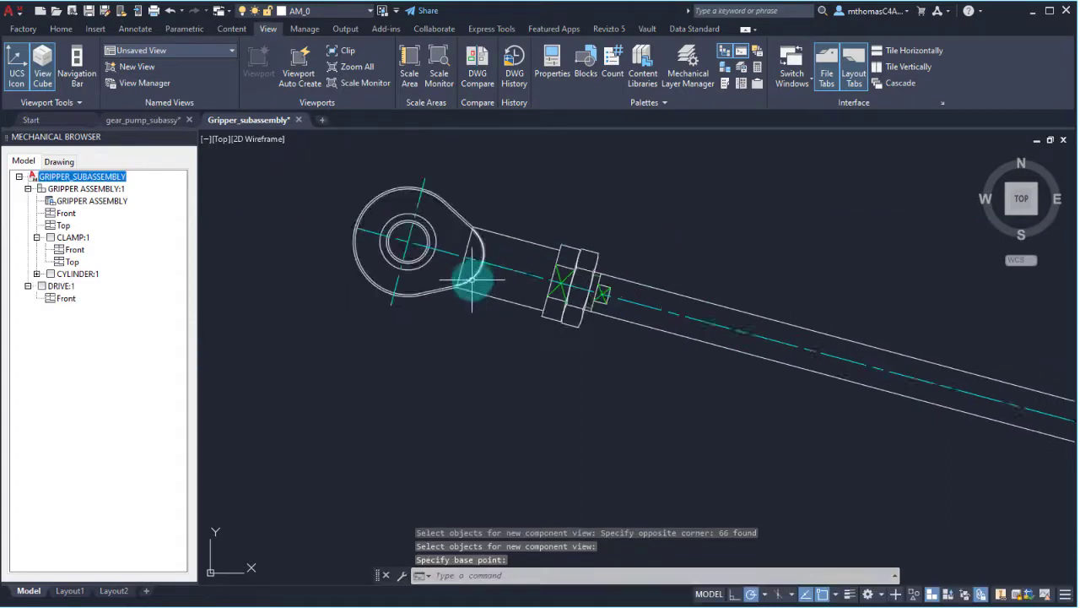
Step: Start a new component view for the DRIVE component with the view name Top
left_click(60, 286)
scroll(506, 329, "down", 2)
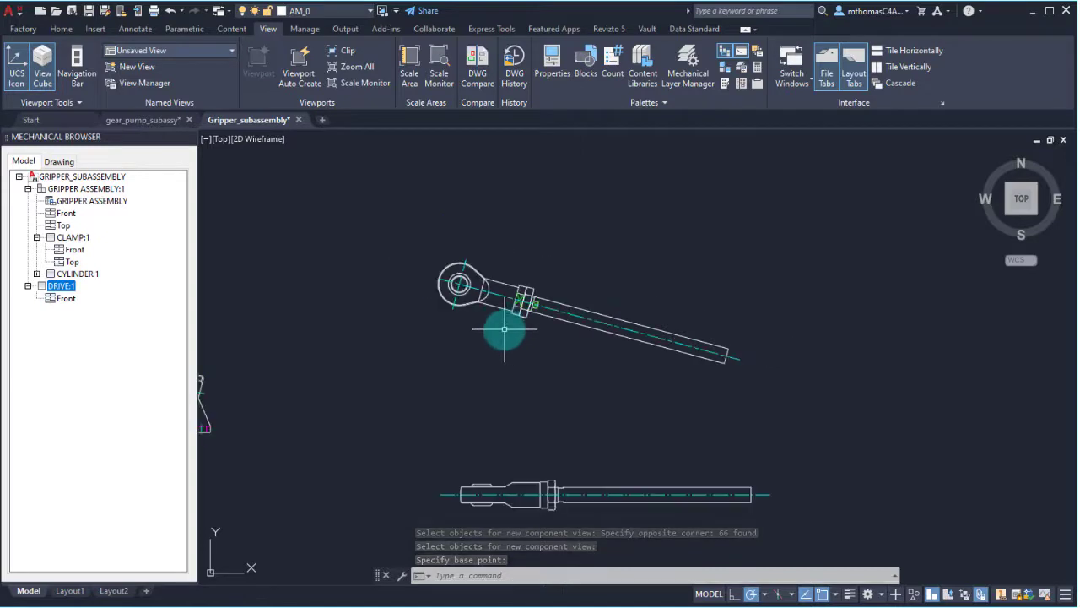
scroll(488, 342, "down", 2)
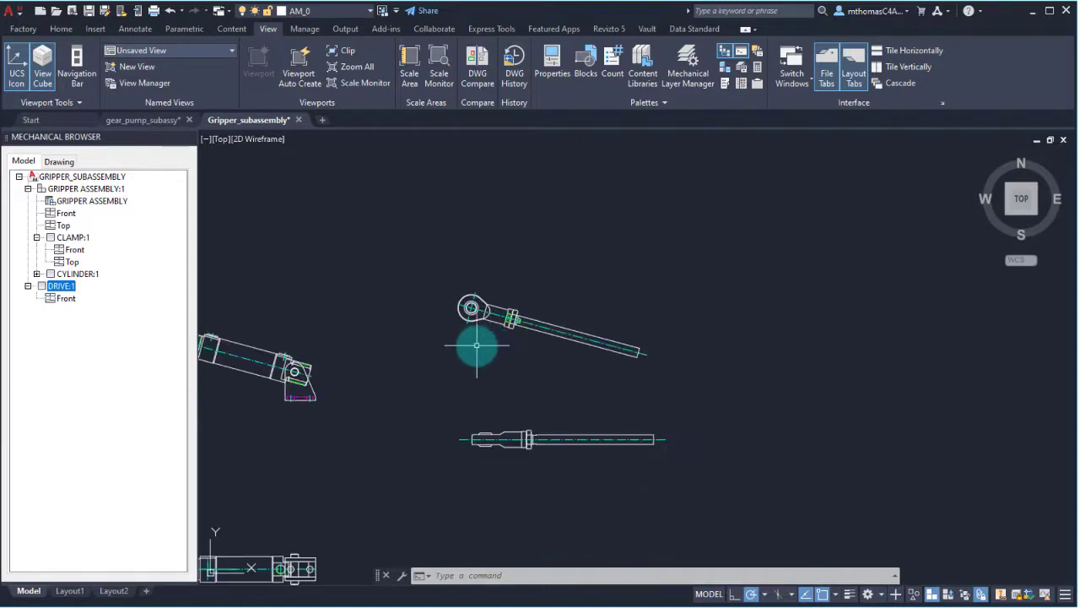
left_click(65, 288)
right_click(67, 289)
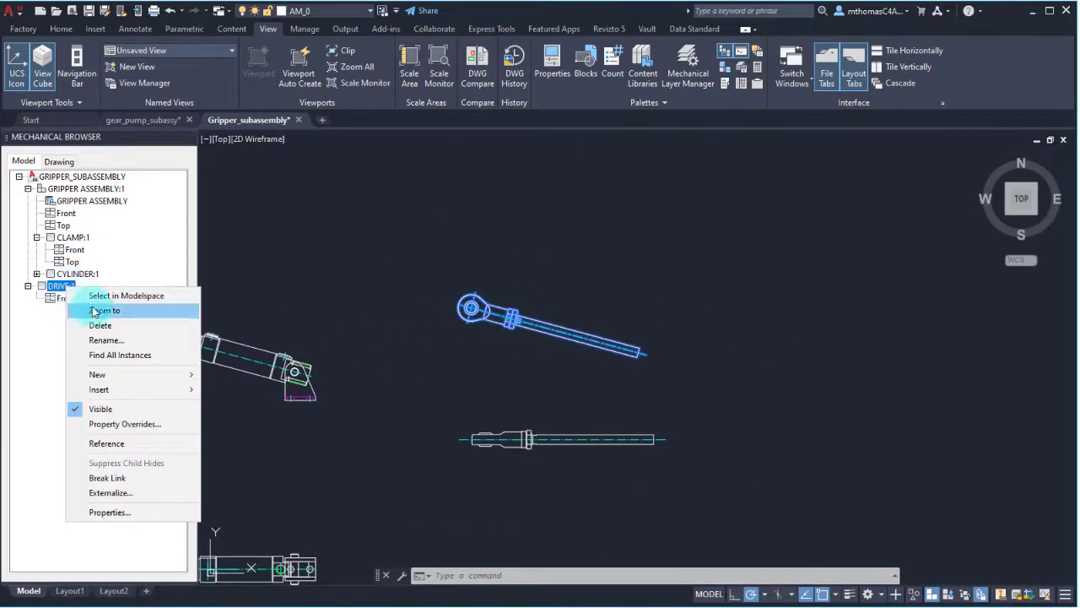
left_click(241, 391)
left_click(429, 428)
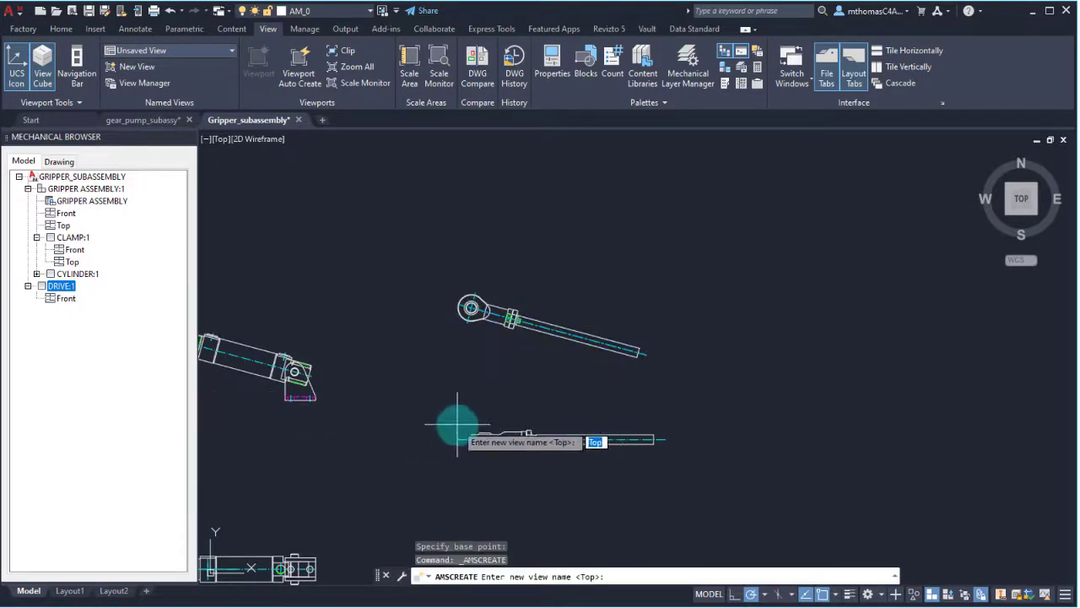
key("Return")
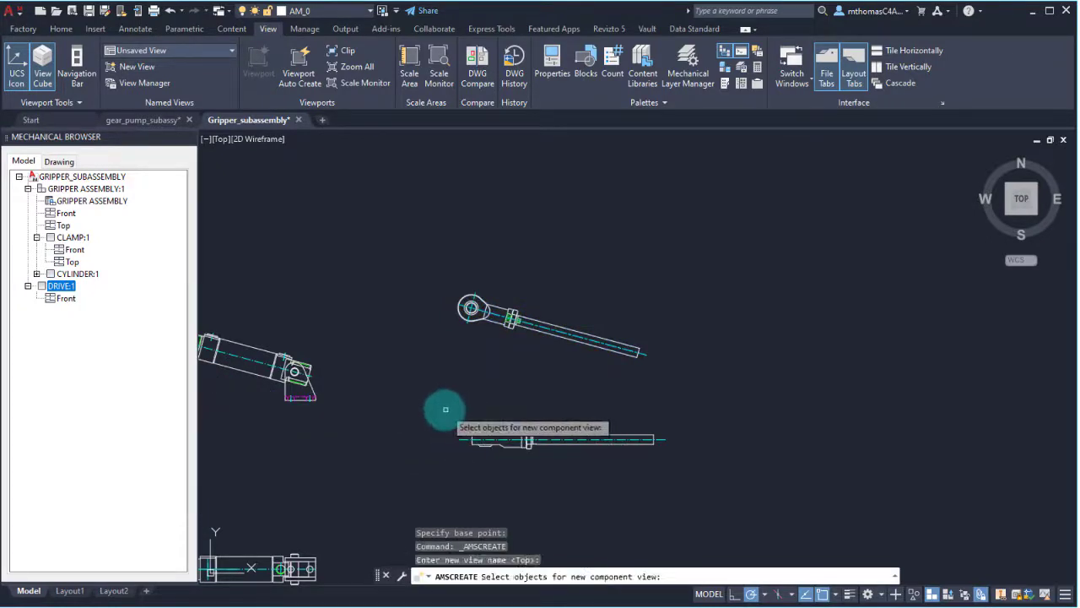
Step: Assign all geometry of the horizontal rod to the Top view, with the base point on its centreline just beyond the hex nut
left_click(441, 410)
left_click(667, 466)
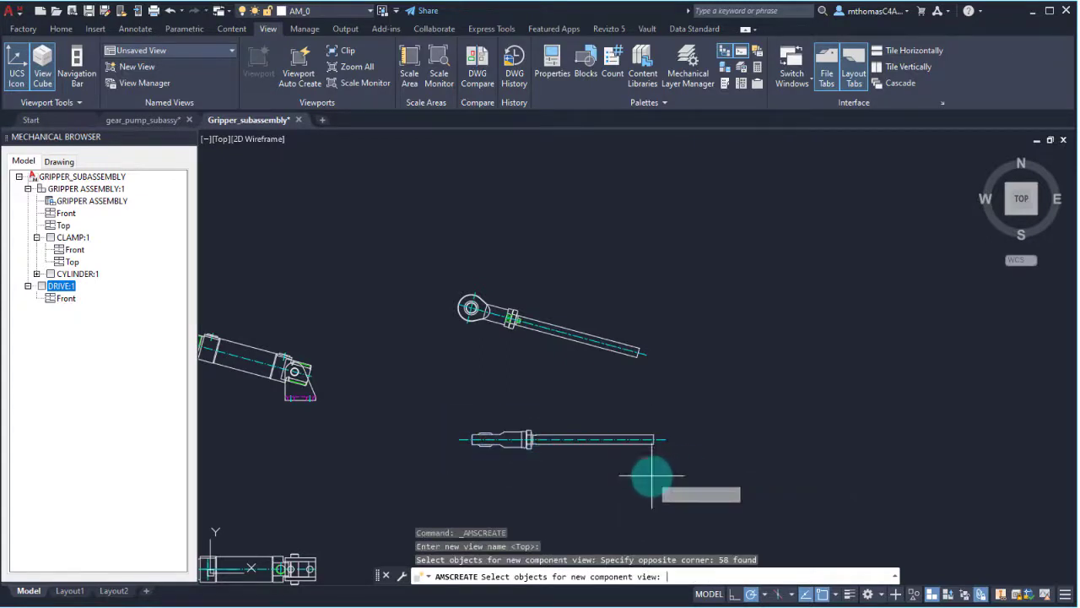
key("Return")
scroll(527, 452, "up", 5)
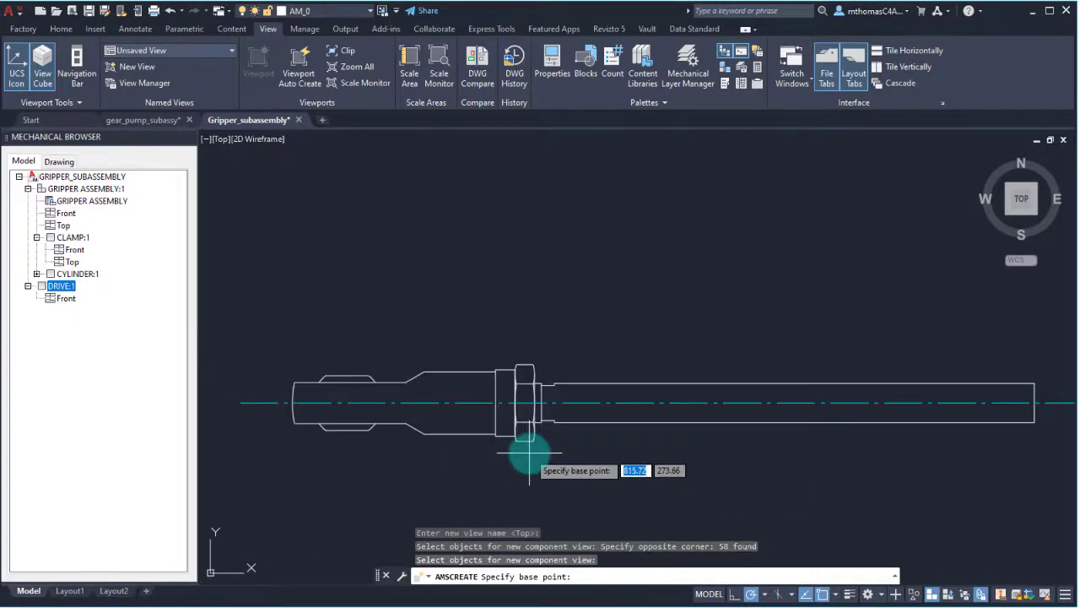
left_click(544, 403)
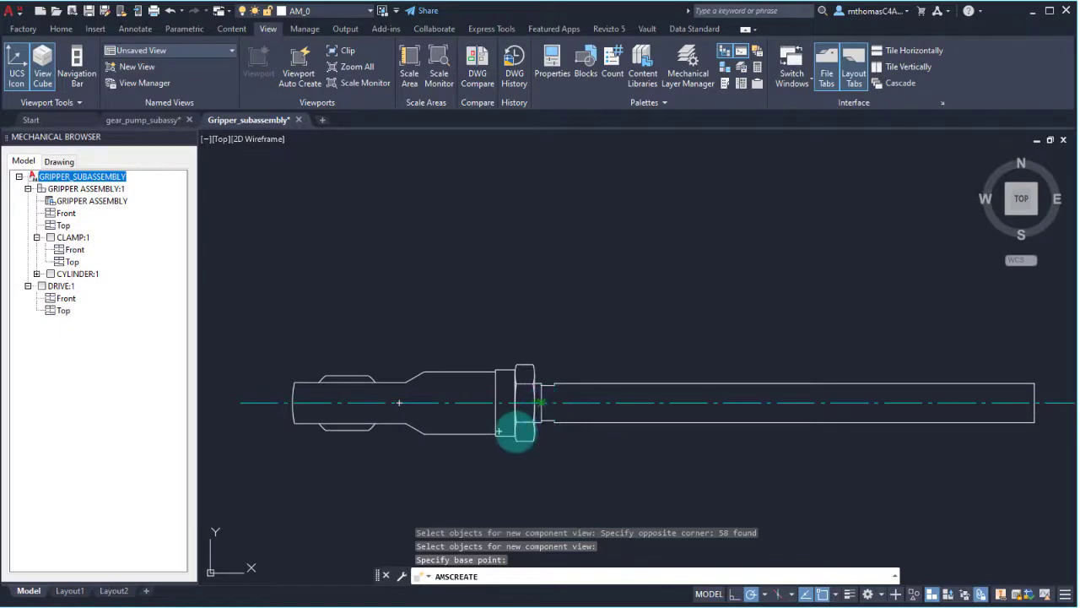
scroll(516, 434, "down", 5)
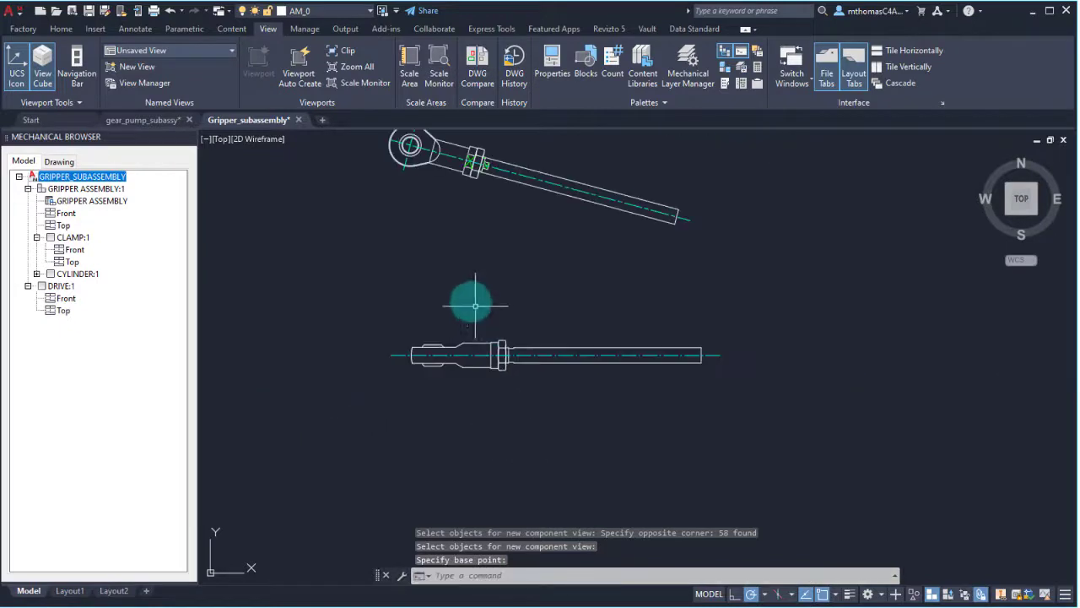
middle_click_drag(470, 306, 545, 359)
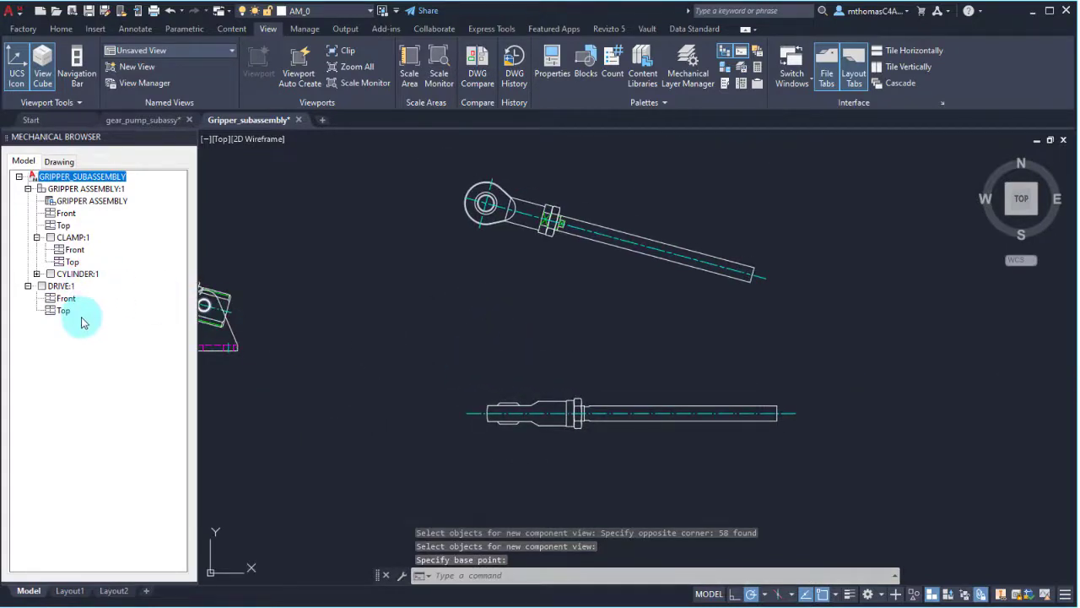
left_click(275, 188)
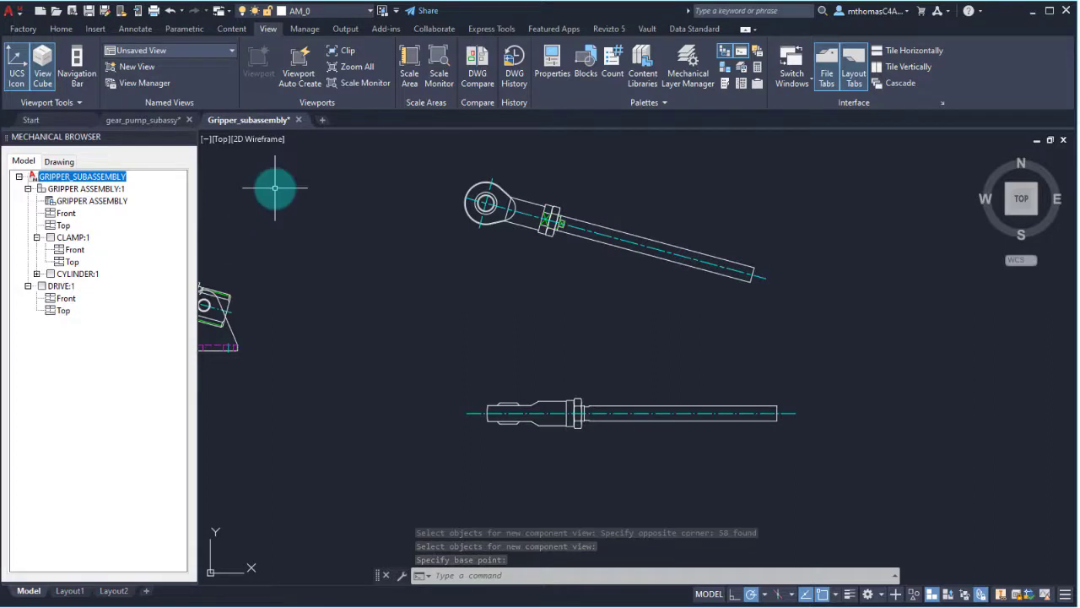
Step: Create the MAIN bill of materials for the drawing, review its top-level items and accept it
left_click(145, 34)
left_click(538, 67)
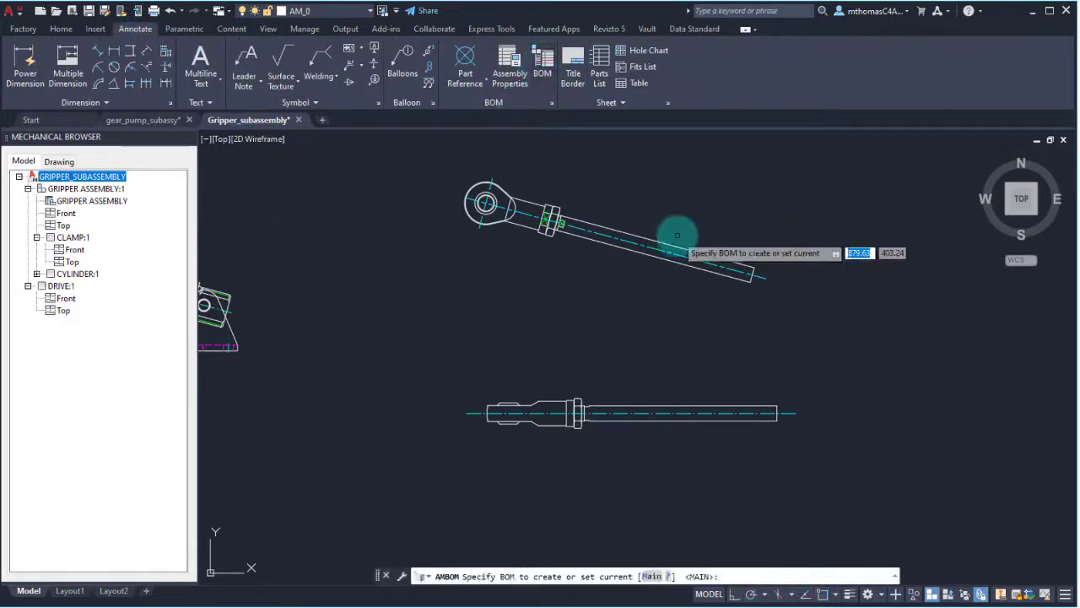
key("Return")
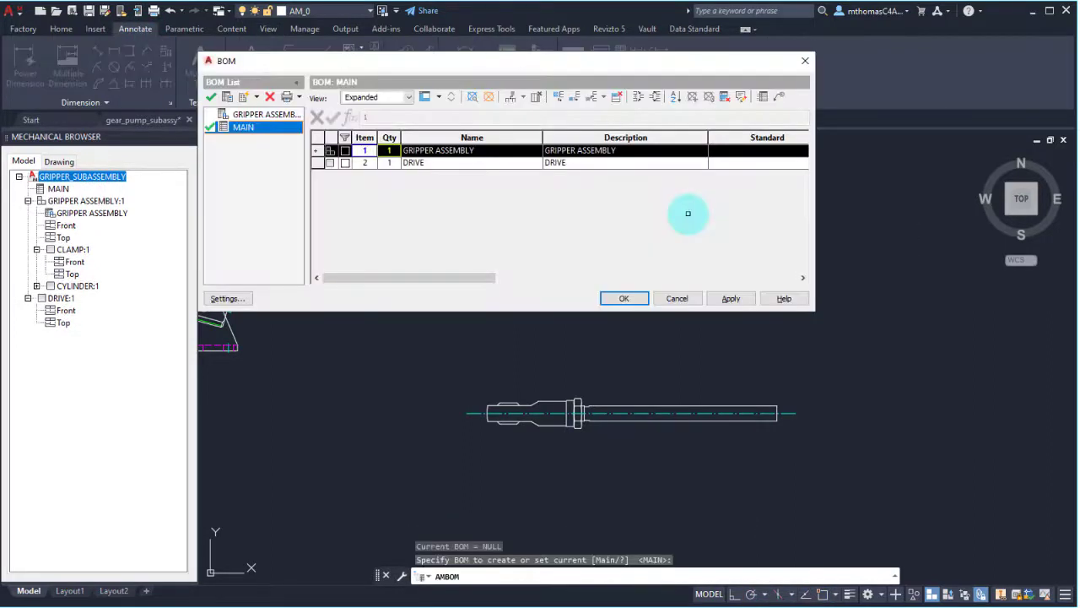
left_click_drag(614, 63, 690, 115)
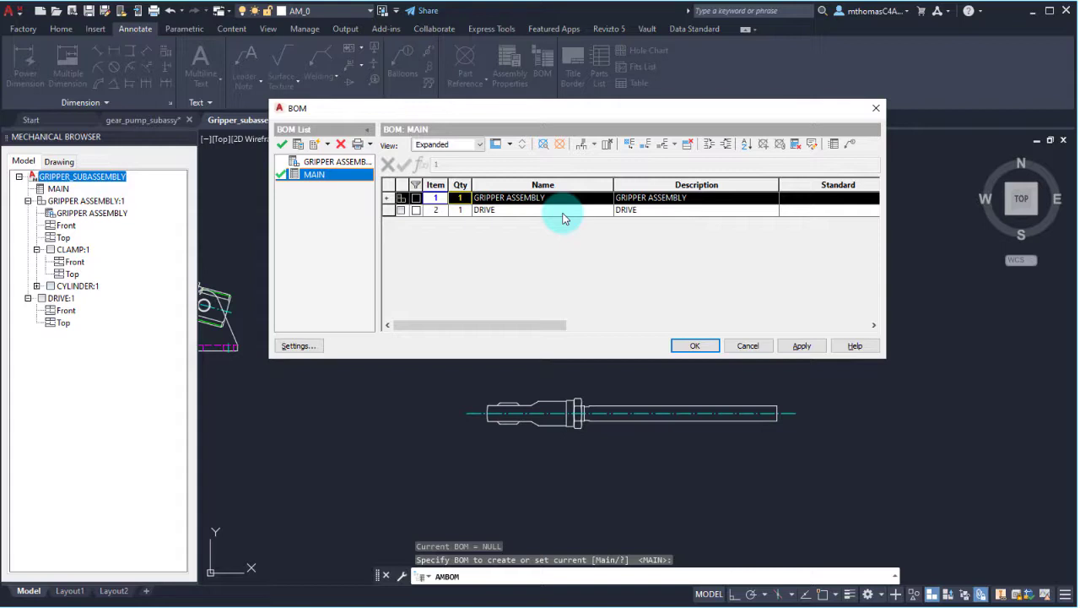
left_click(694, 351)
Step: Move the angled DRIVE Front view by the centre of its rod end onto the angled cylinder's centreline at the inner edge of its clamp-side end cap
scroll(518, 283, "down", 2)
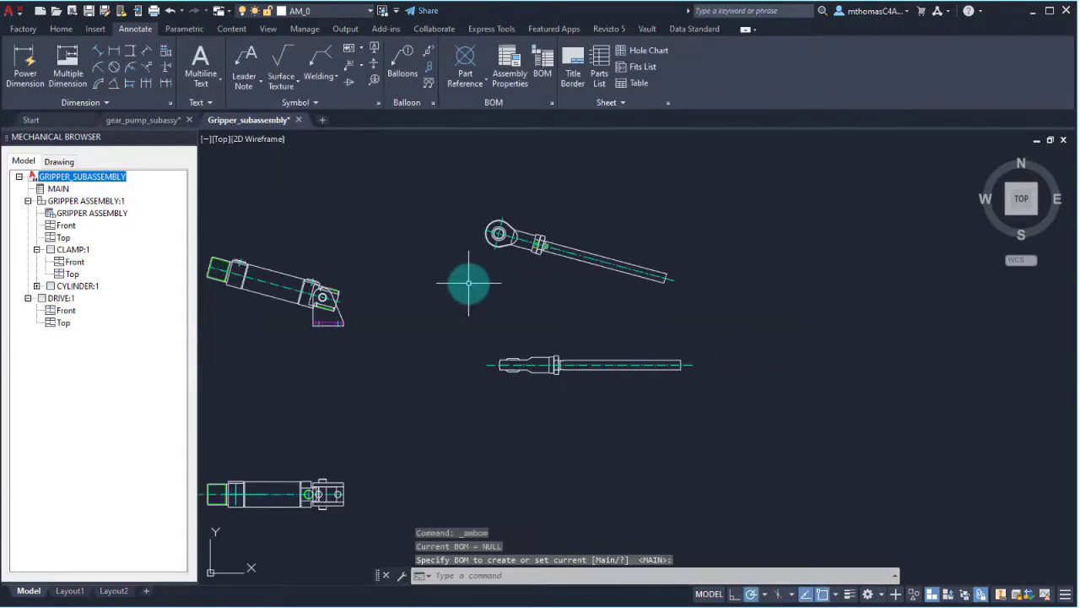
middle_click_drag(468, 285, 609, 308)
scroll(656, 286, "up", 2)
key("Return")
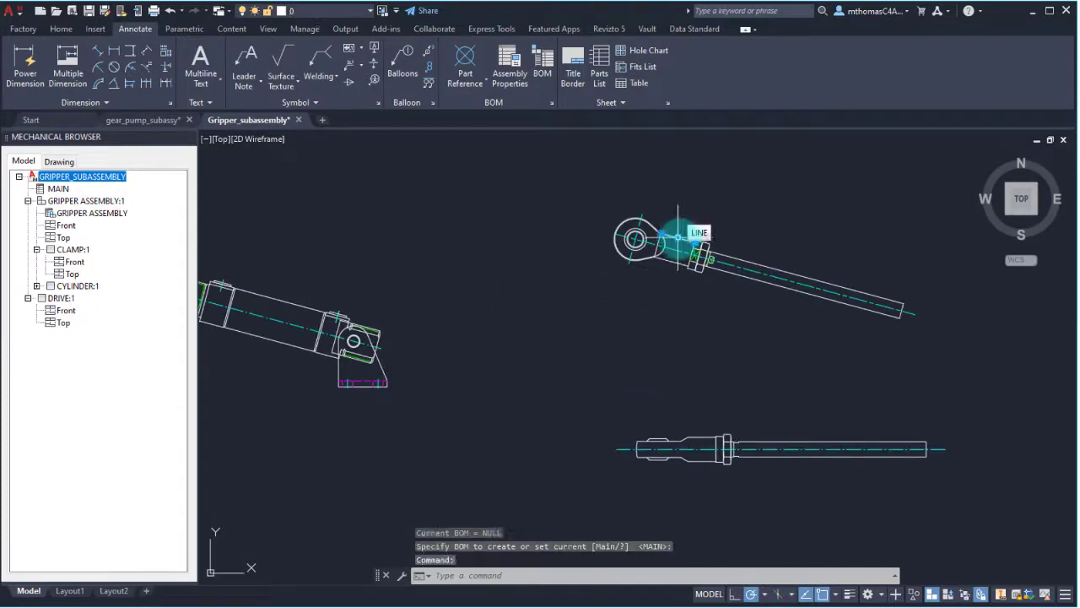
left_click(675, 240)
type("m")
key("Return")
scroll(709, 249, "up", 4)
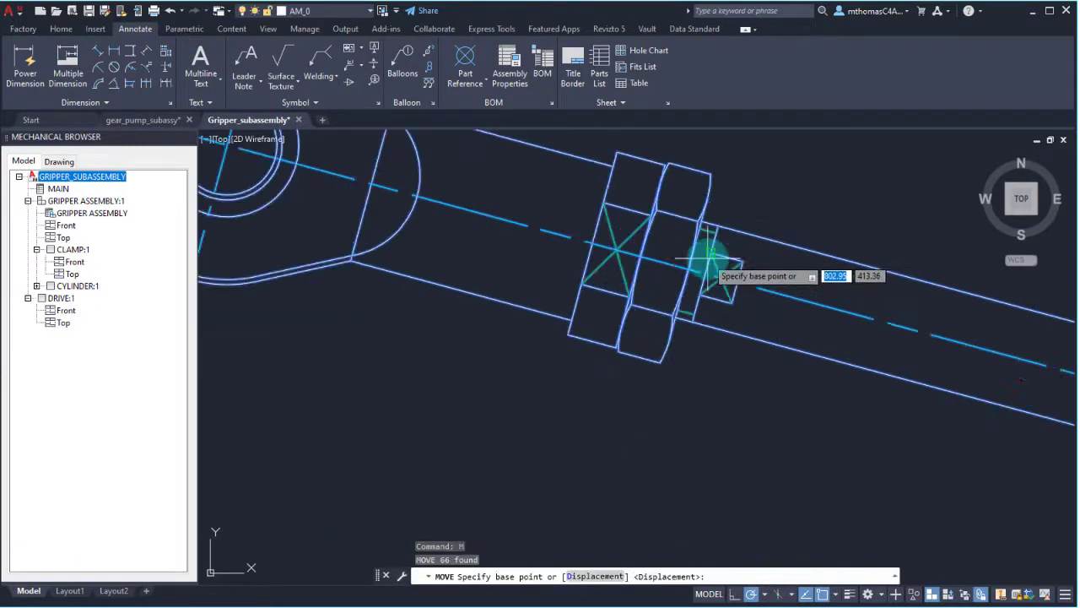
scroll(723, 294, "down", 2)
left_click(1017, 365)
scroll(686, 357, "down", 3)
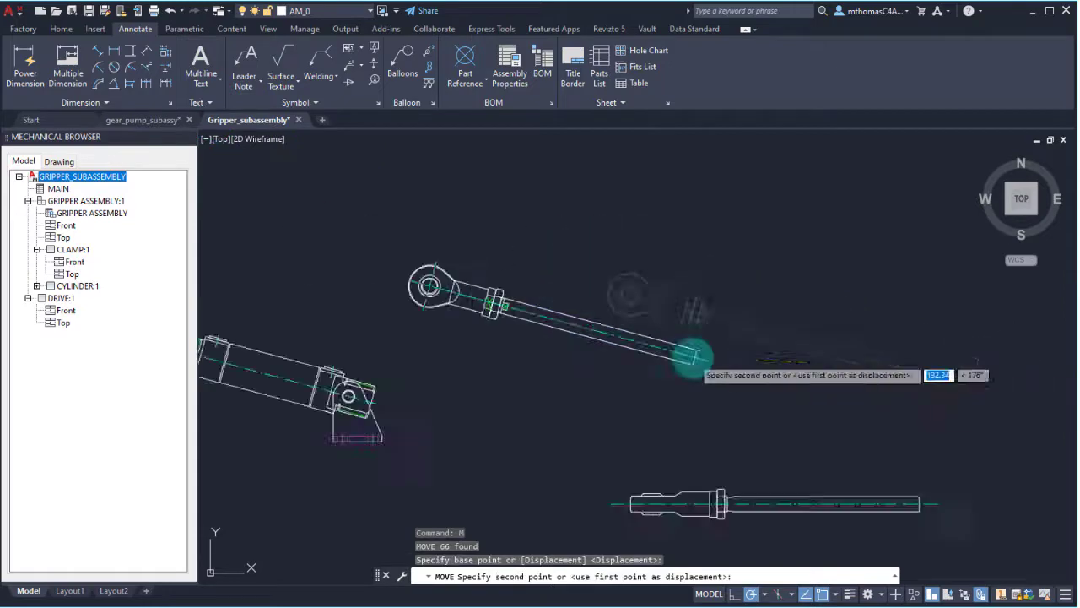
scroll(646, 376, "up", 5)
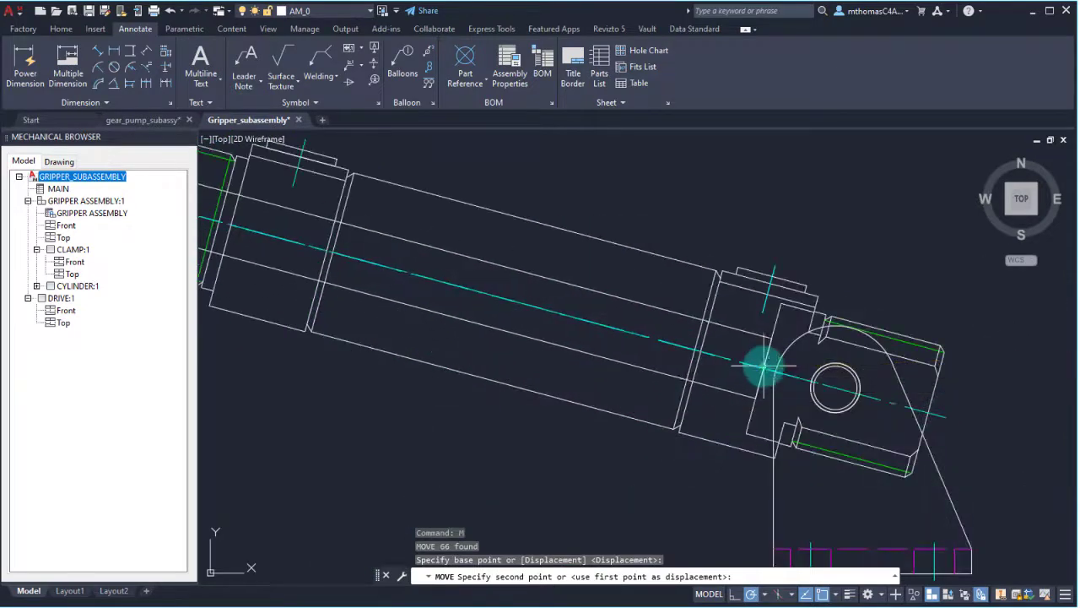
left_click(762, 365)
scroll(656, 386, "down", 5)
scroll(327, 224, "down", 2)
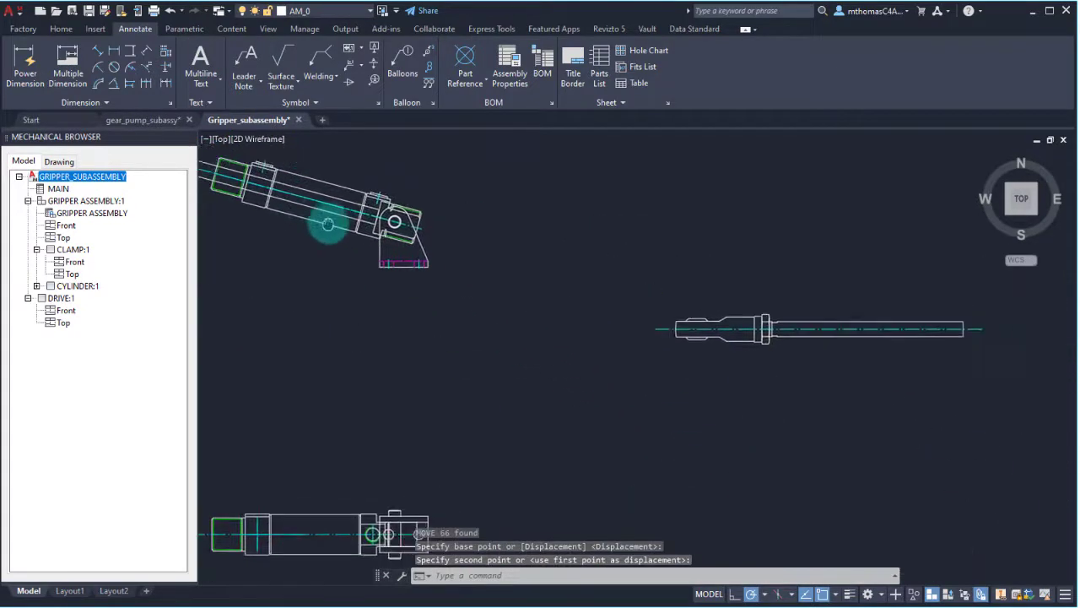
Step: Move the horizontal DRIVE Top view by the centre of its rod end onto the horizontal cylinder's centreline at its clamp-side end cap
left_click(646, 287)
left_click(852, 321)
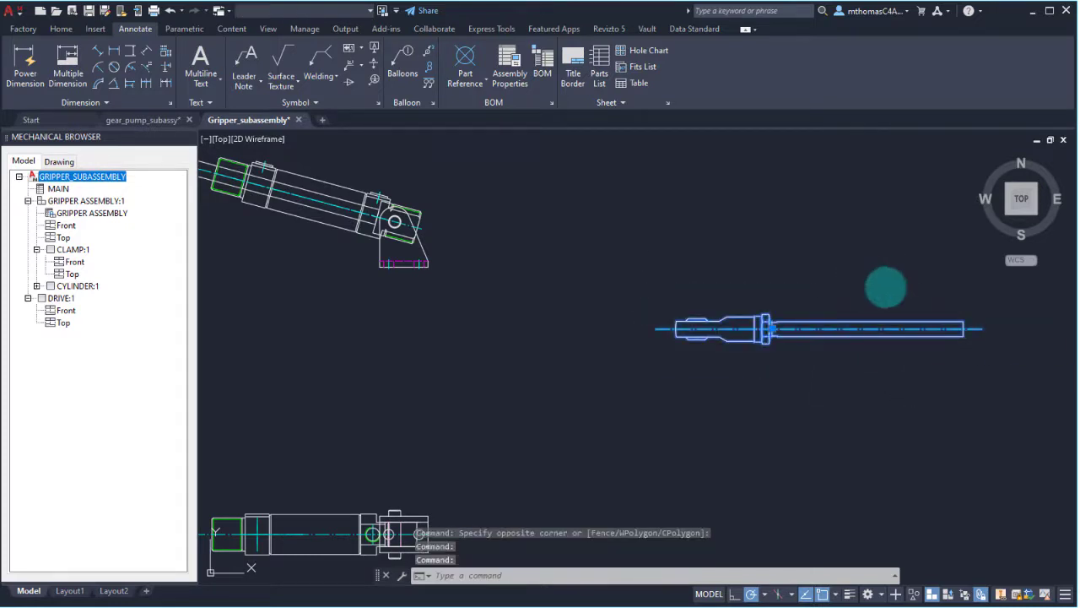
type("m")
key("Return")
left_click(963, 329)
scroll(428, 381, "down", 5)
middle_click_drag(428, 382, 713, 288)
scroll(714, 288, "up", 5)
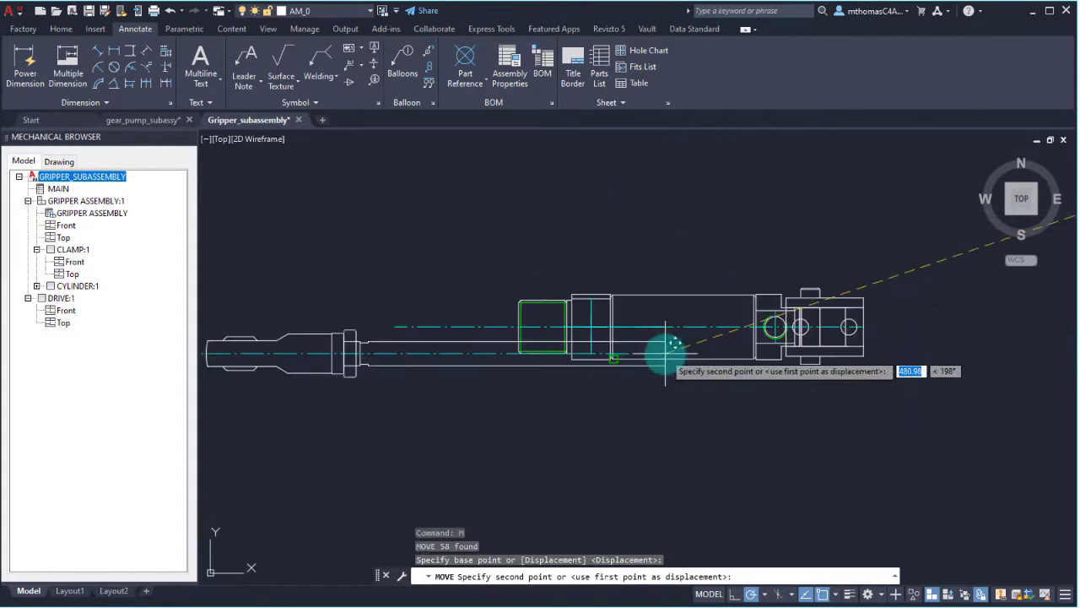
left_click(757, 325)
scroll(632, 269, "down", 2)
mouse_move(632, 269)
middle_mouse_down()
mouse_move(513, 312)
mouse_move(489, 309)
middle_mouse_up()
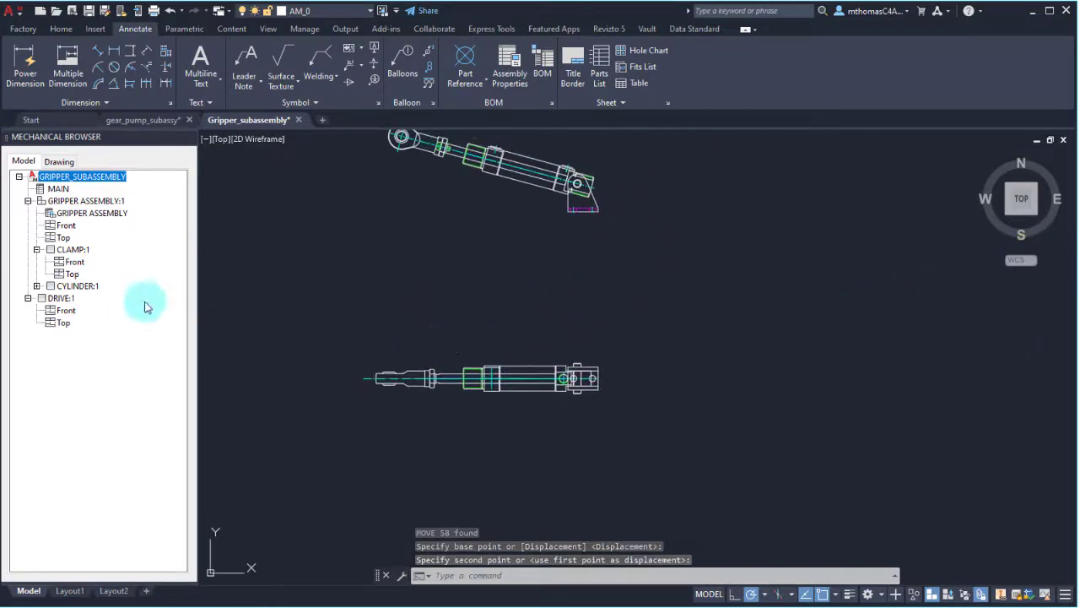
Step: Restructure DRIVE under GRIPPER ASSEMBLY, assigning its Front and Top views to the assembly's matching Front and Top views
left_click(60, 298)
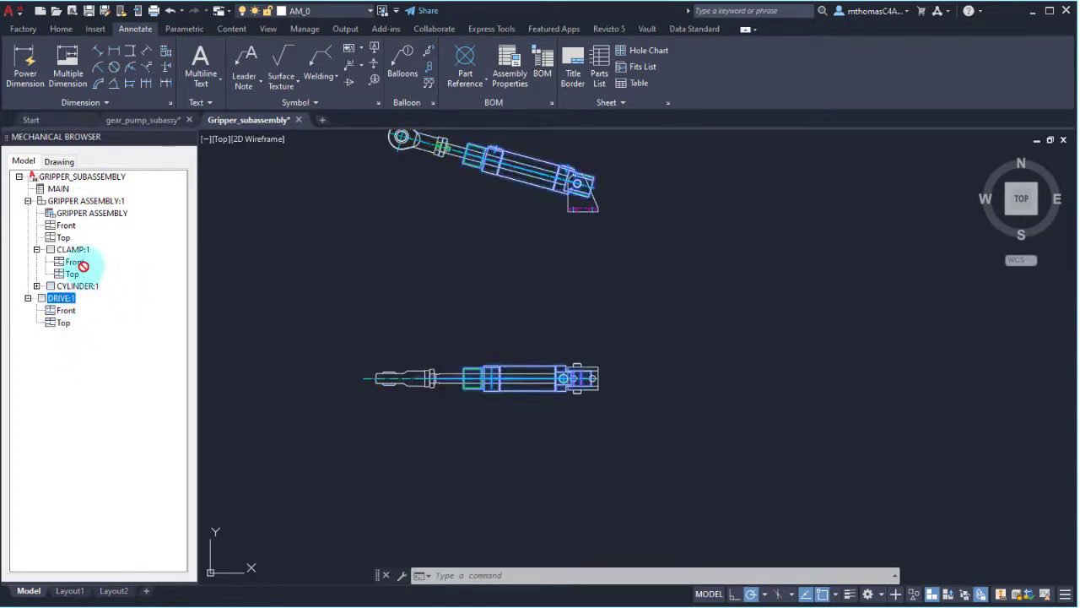
left_click_drag(92, 207, 94, 206)
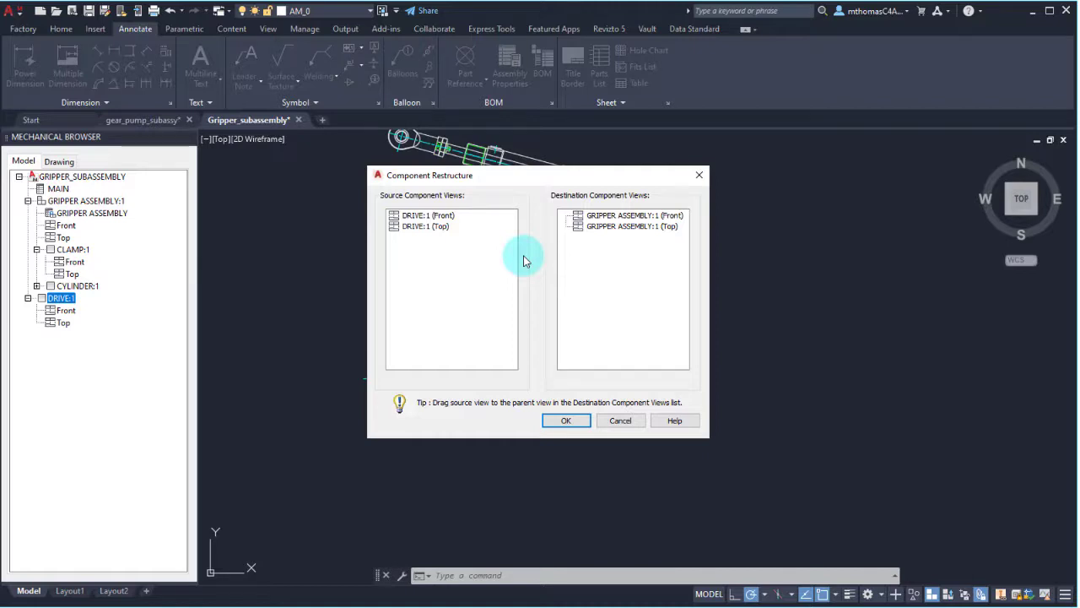
left_click_drag(441, 216, 625, 218)
left_click_drag(437, 218, 620, 238)
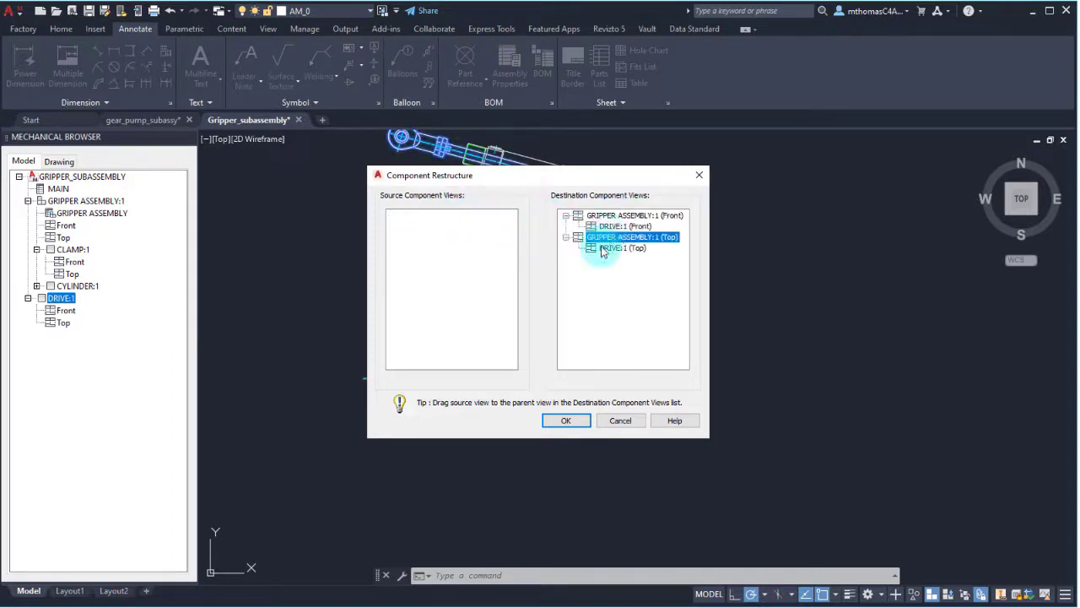
left_click(566, 421)
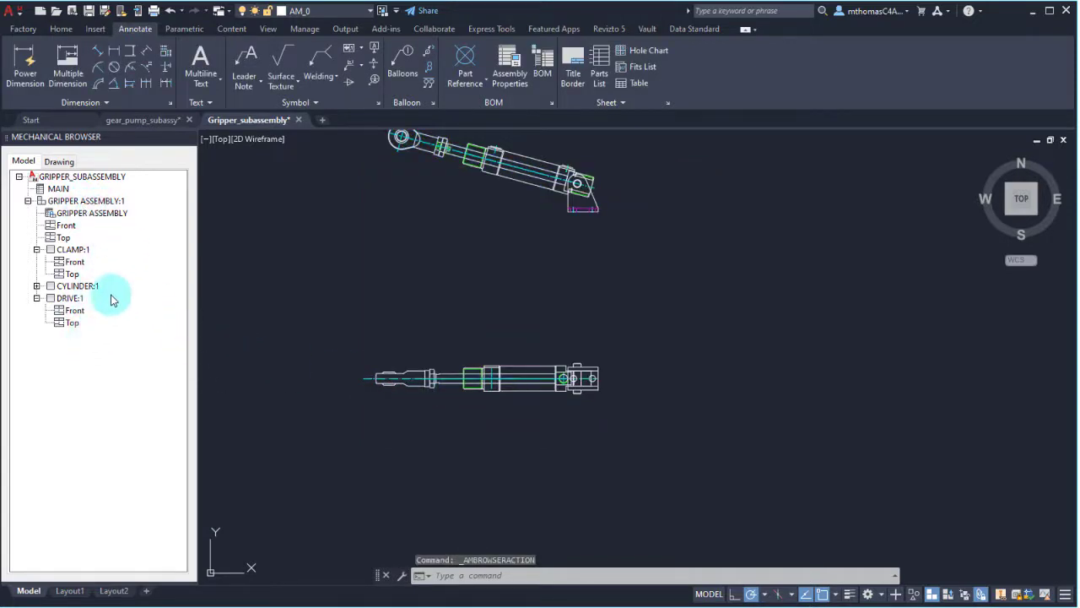
Step: Set the description of the DRIVE component to GRIPPER DRIVE in its component properties
right_click(71, 302)
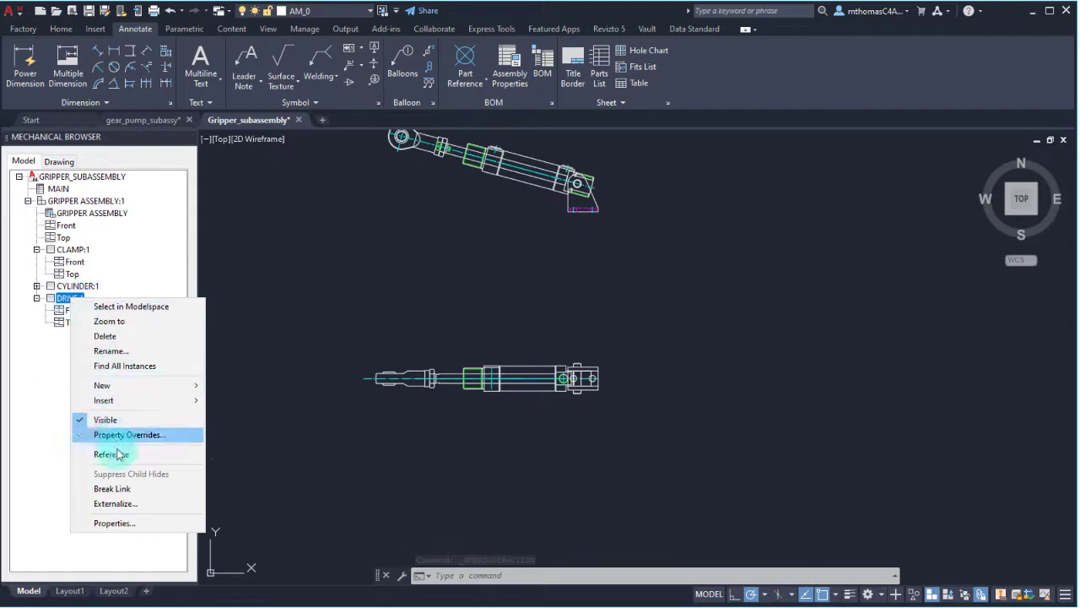
left_click(126, 523)
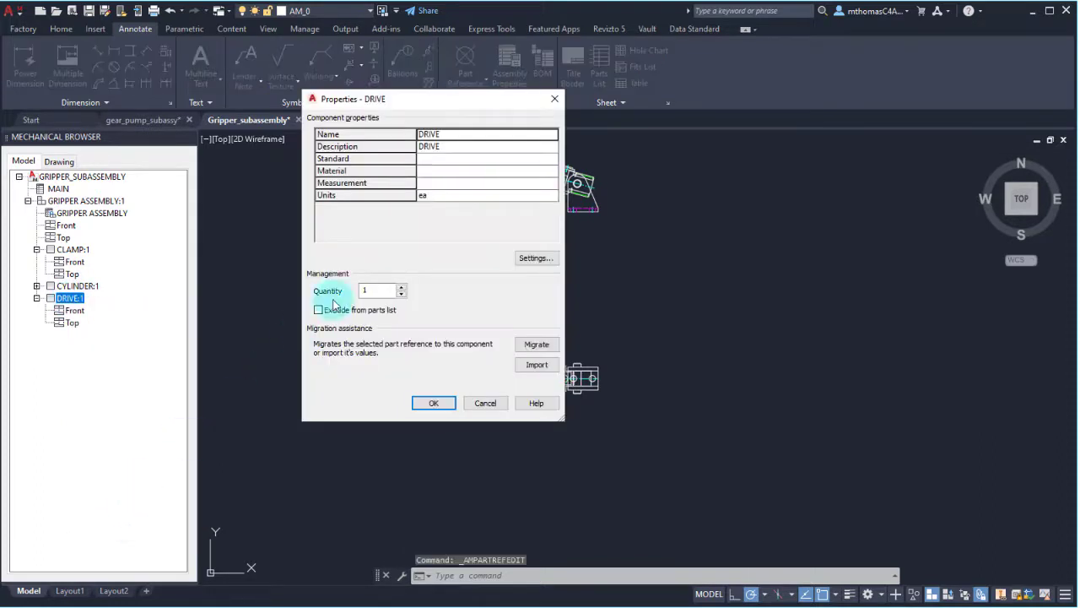
left_click_drag(451, 109, 467, 164)
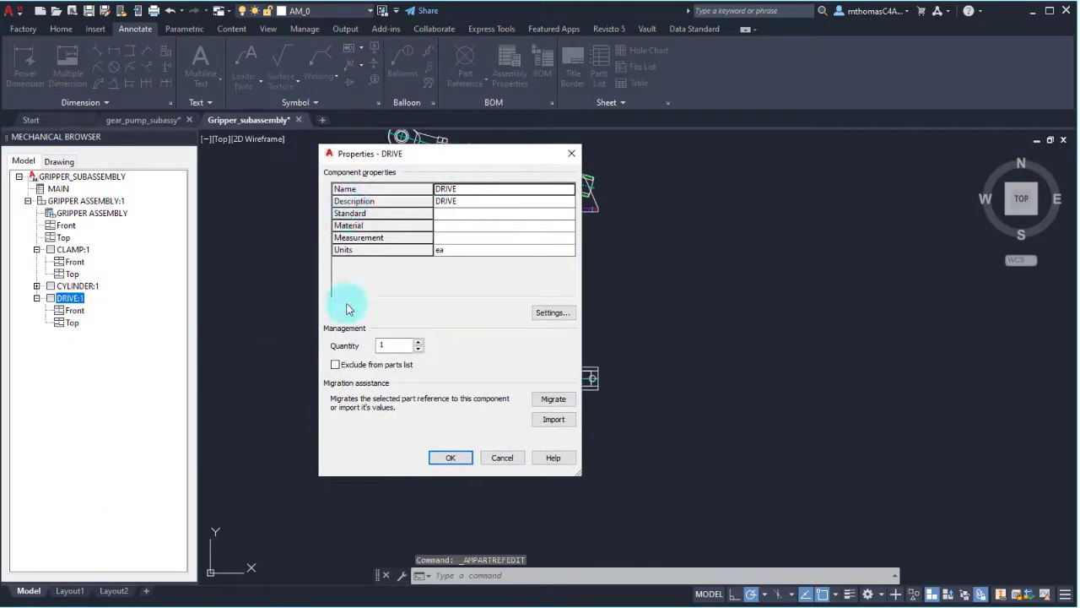
left_click(460, 206)
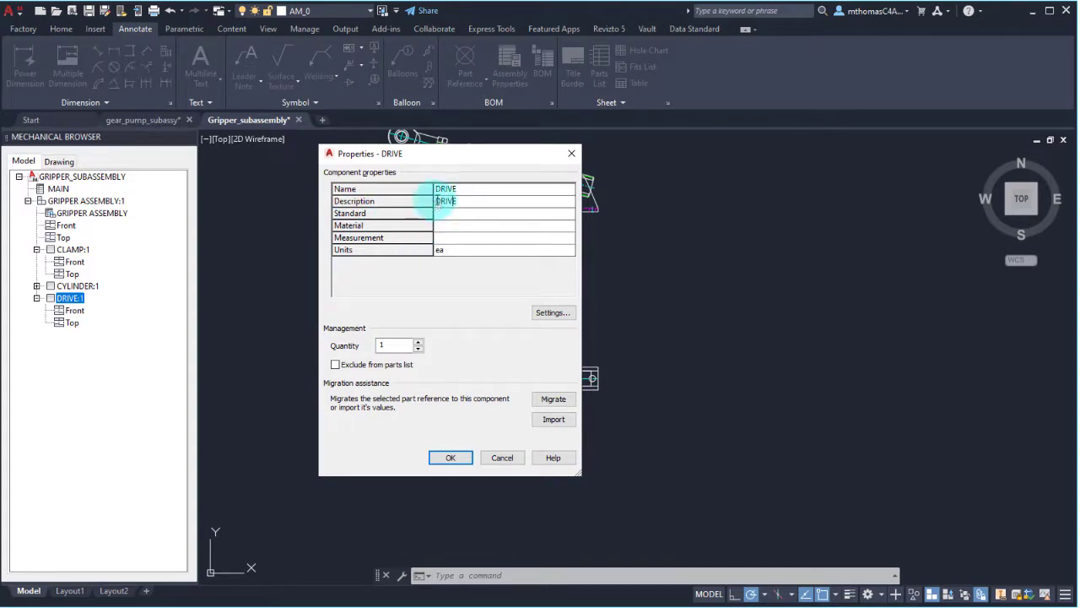
type("GRIPP")
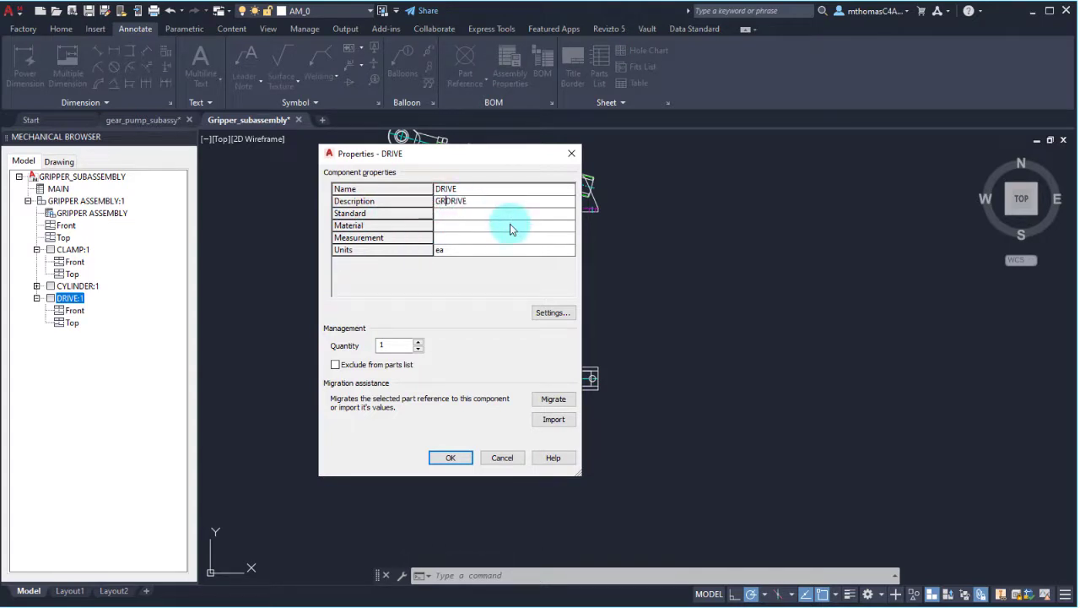
type("ER")
left_click(451, 456)
middle_click_drag(405, 245, 428, 304)
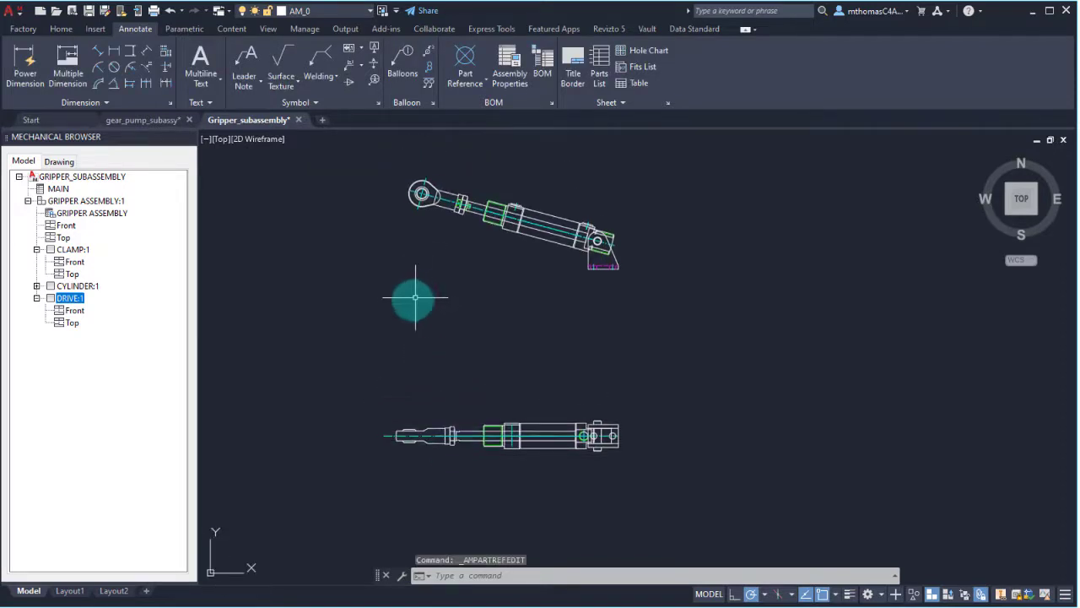
Step: Open the MAIN bill of materials and expand GRIPPER ASSEMBLY to list its individual components
left_click(537, 66)
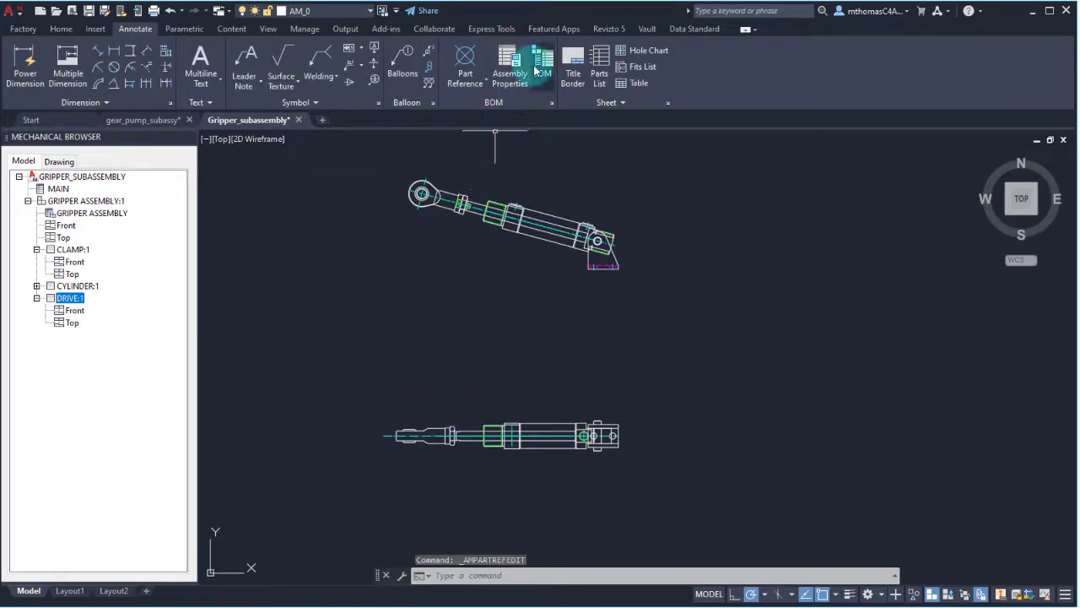
right_click(552, 182)
left_click(557, 185)
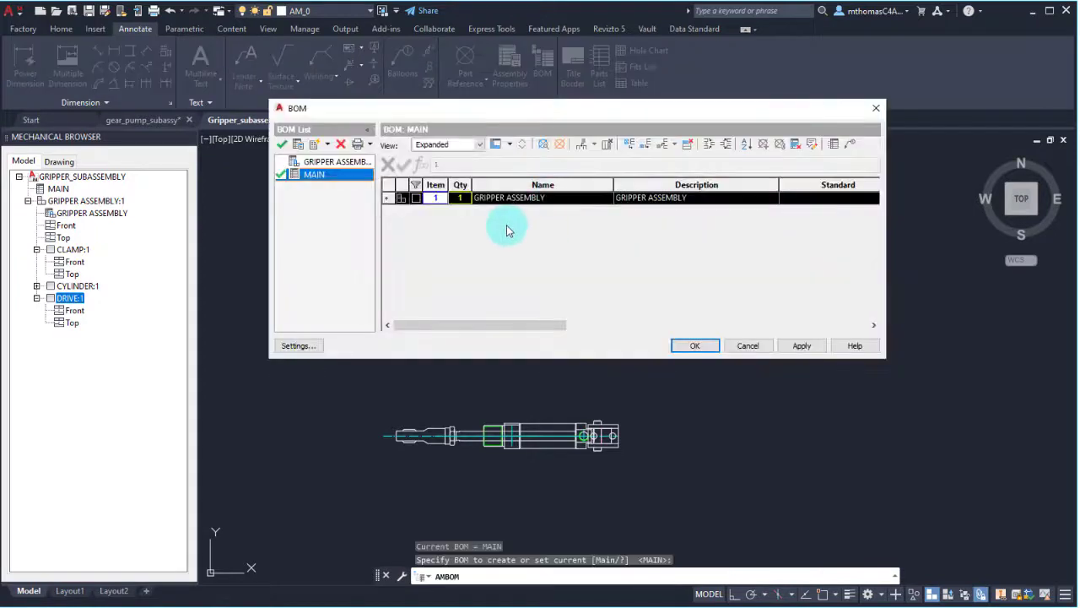
left_click(398, 198)
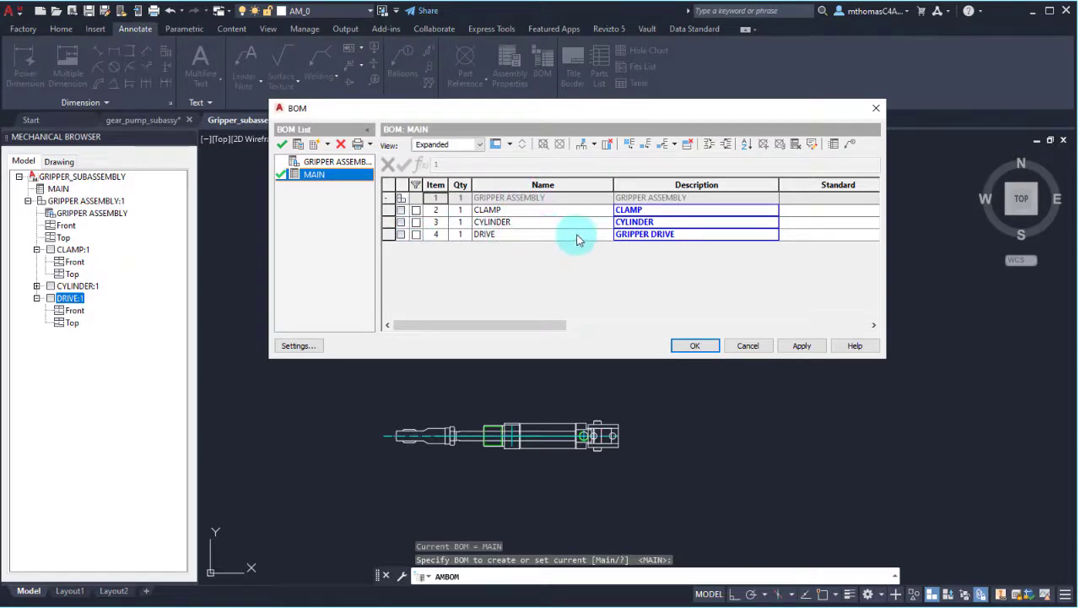
mouse_move(641, 240)
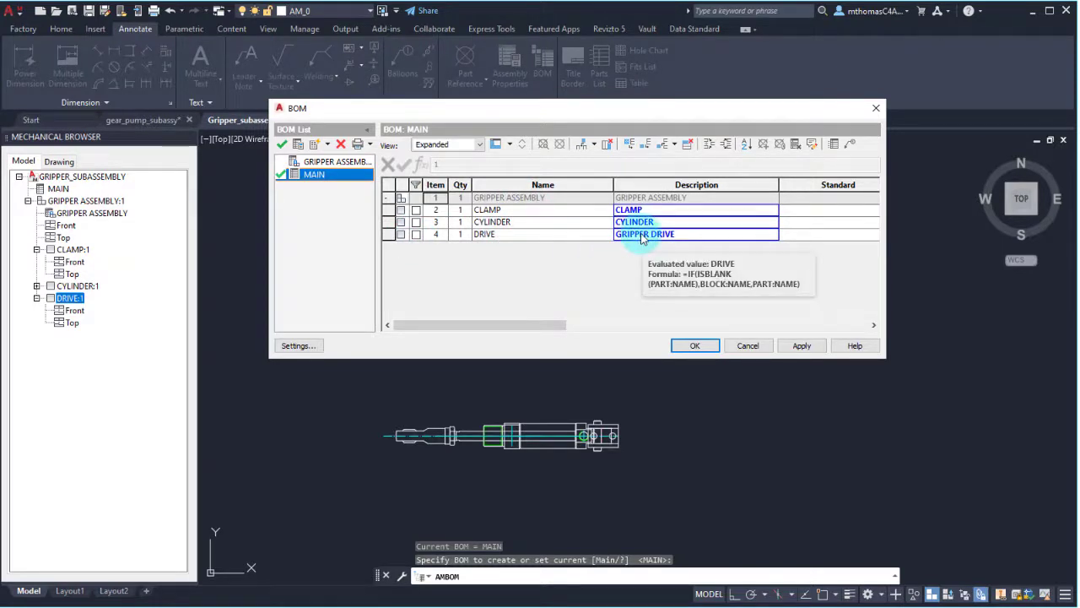
Step: Rename the DRIVE item in the bill of materials to DRIVER, remove its description override and accept the changes
left_click(516, 233)
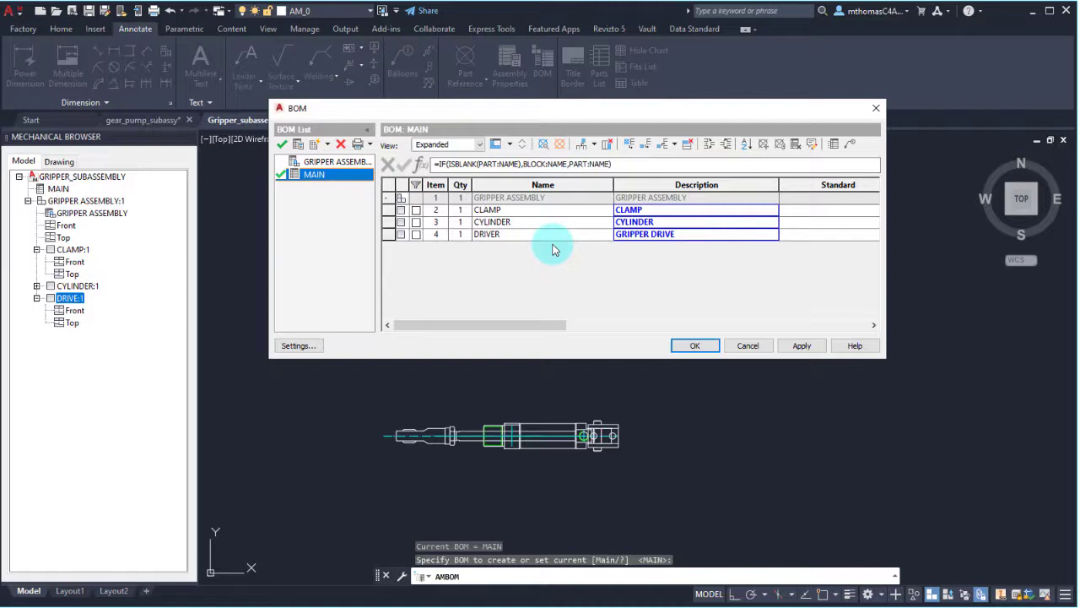
right_click(652, 239)
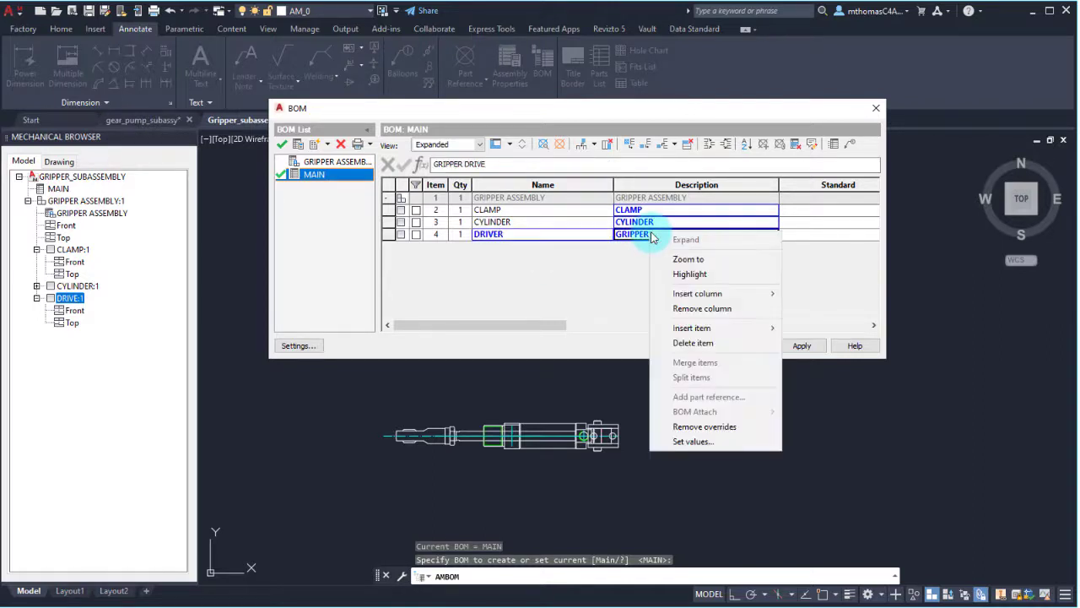
left_click(705, 426)
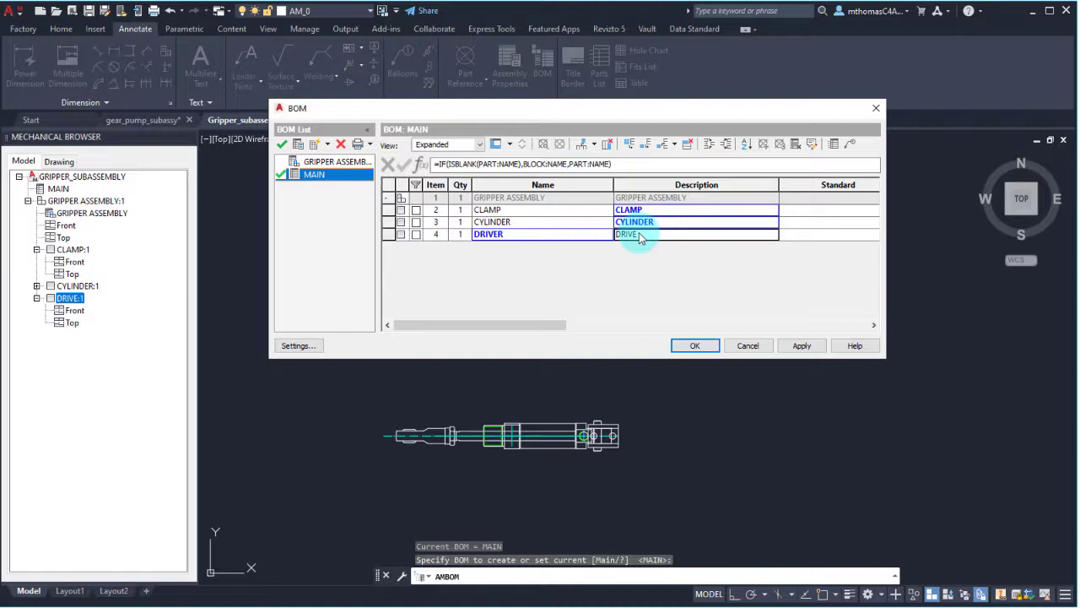
left_click(694, 345)
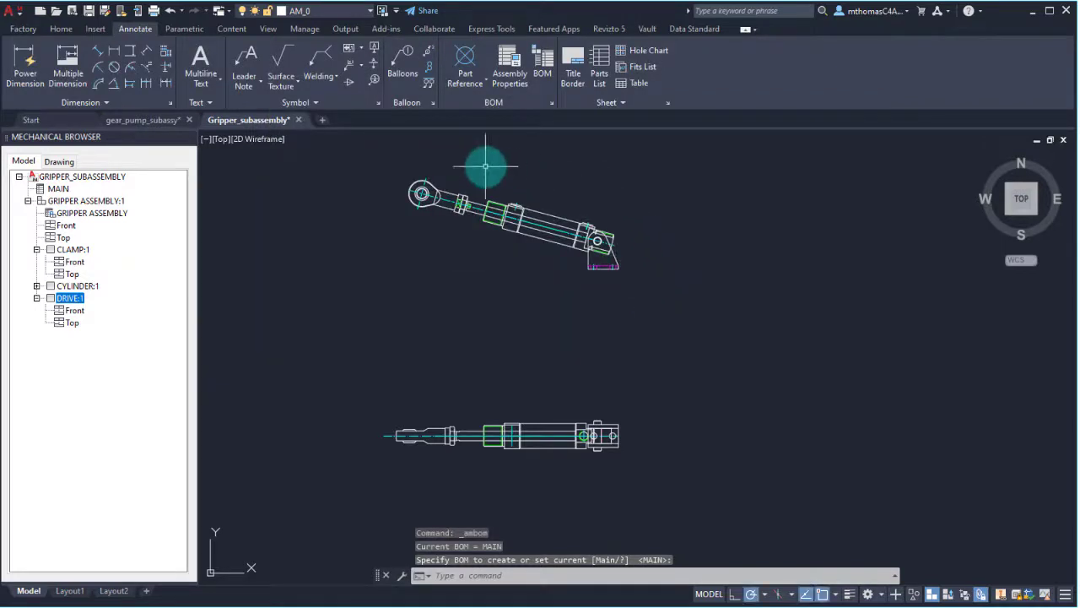
Step: Add automatic balloons to all components of the angled gripper view, placed in a horizontal row above it
middle_click_drag(487, 164, 518, 211)
scroll(605, 237, "up", 2)
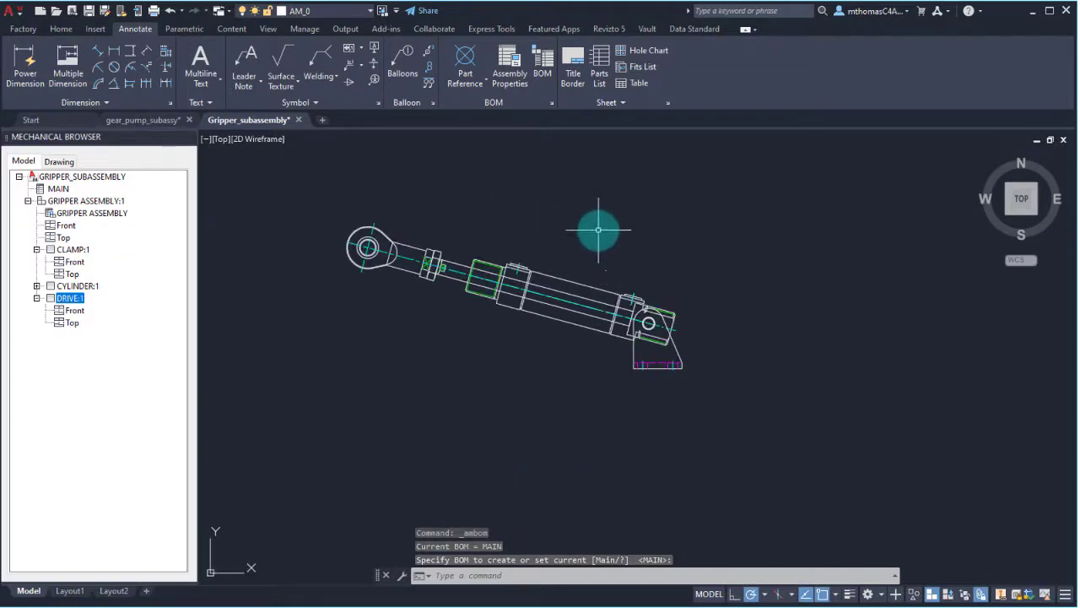
middle_click_drag(598, 229, 643, 240)
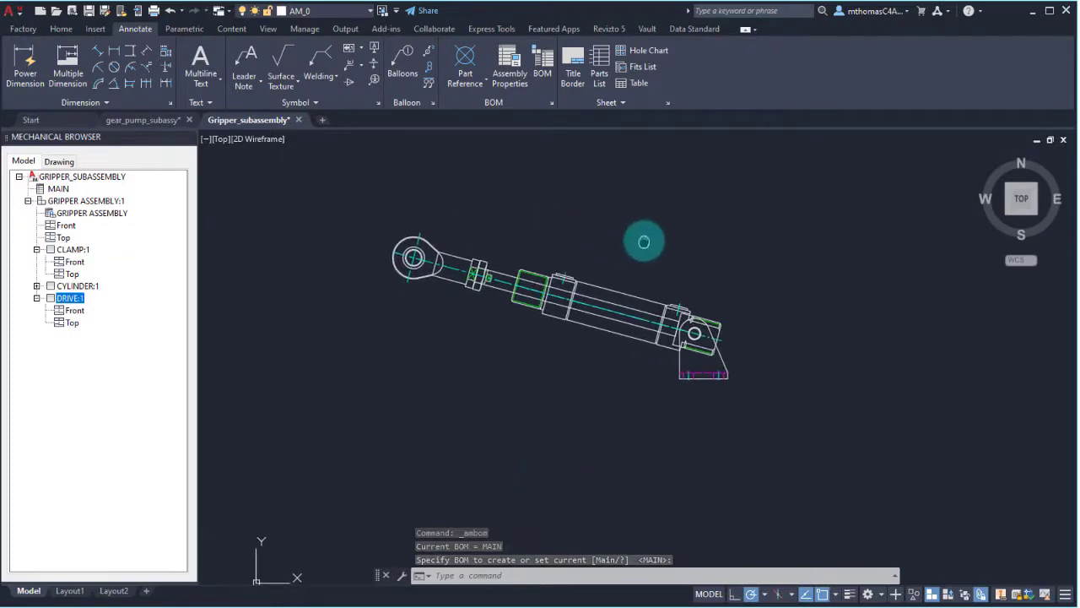
left_click(405, 68)
right_click(540, 194)
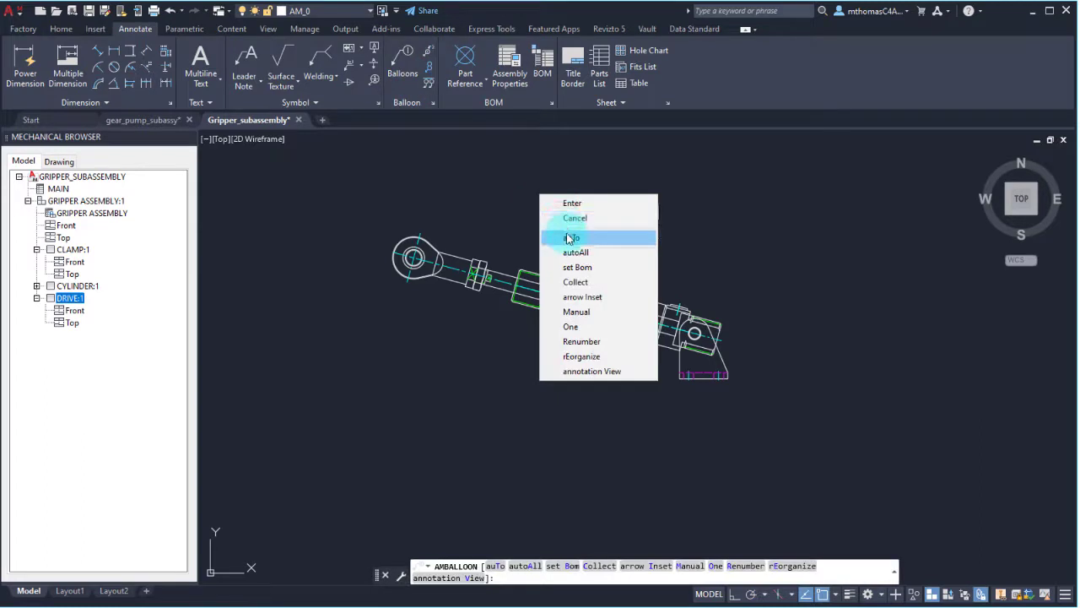
left_click(571, 237)
left_click(378, 203)
left_click(796, 430)
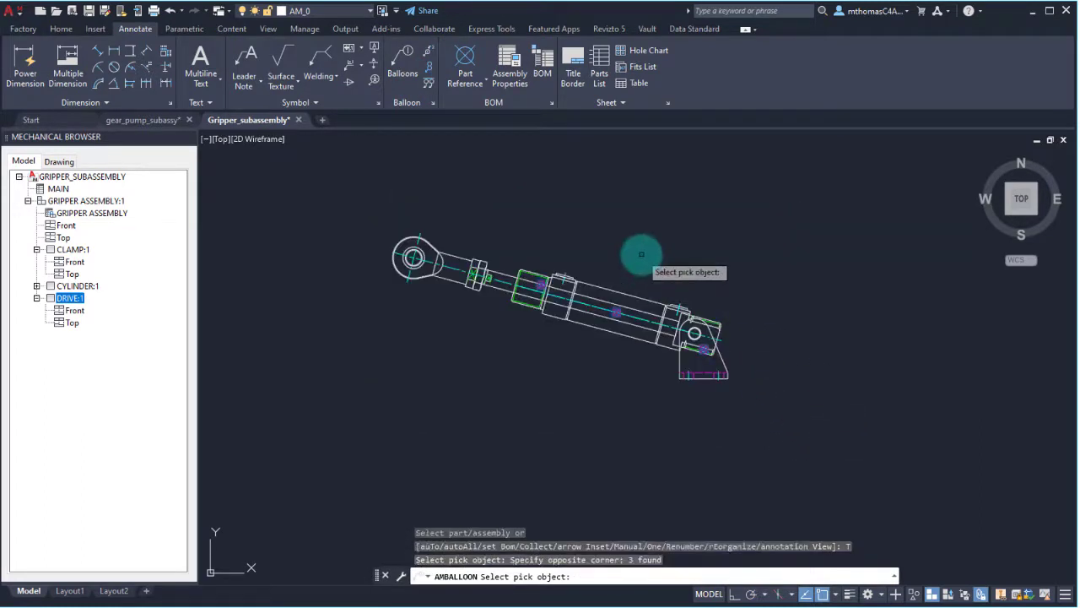
key("Return")
left_click(531, 189)
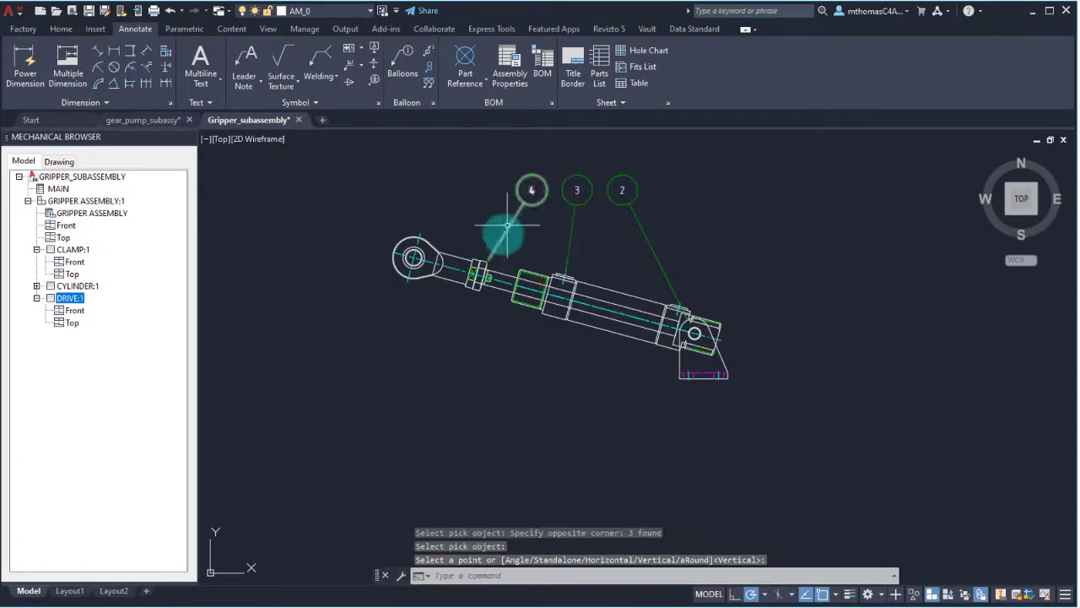
Step: Renumber the CLAMP, CYLINDER and DRIVER items in the MAIN bill of materials, starting at 1 with an increment of 1
scroll(498, 345, "down", 2)
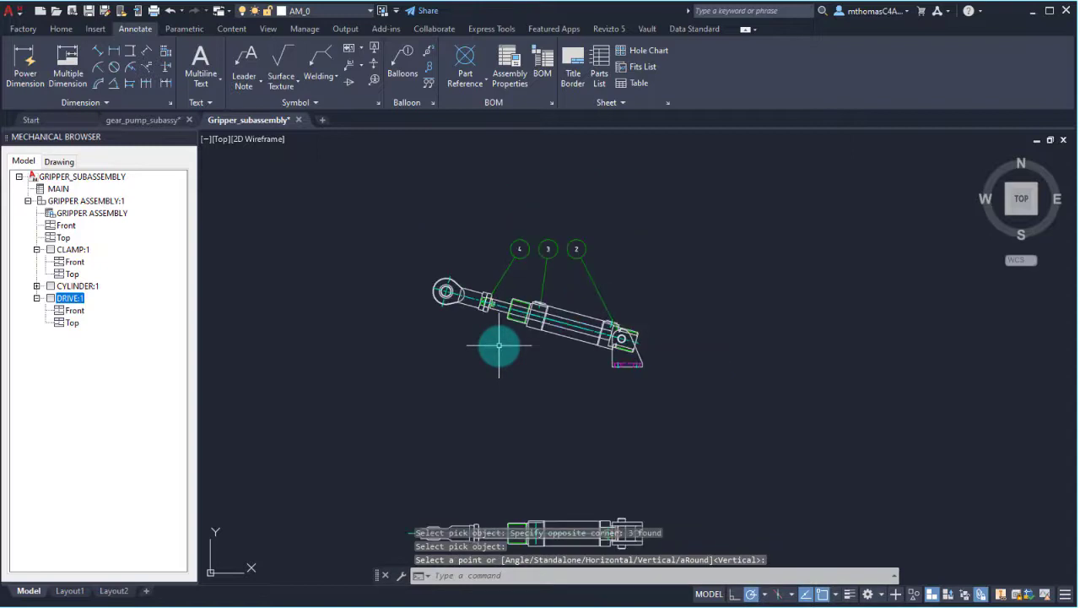
left_click(542, 58)
right_click(687, 207)
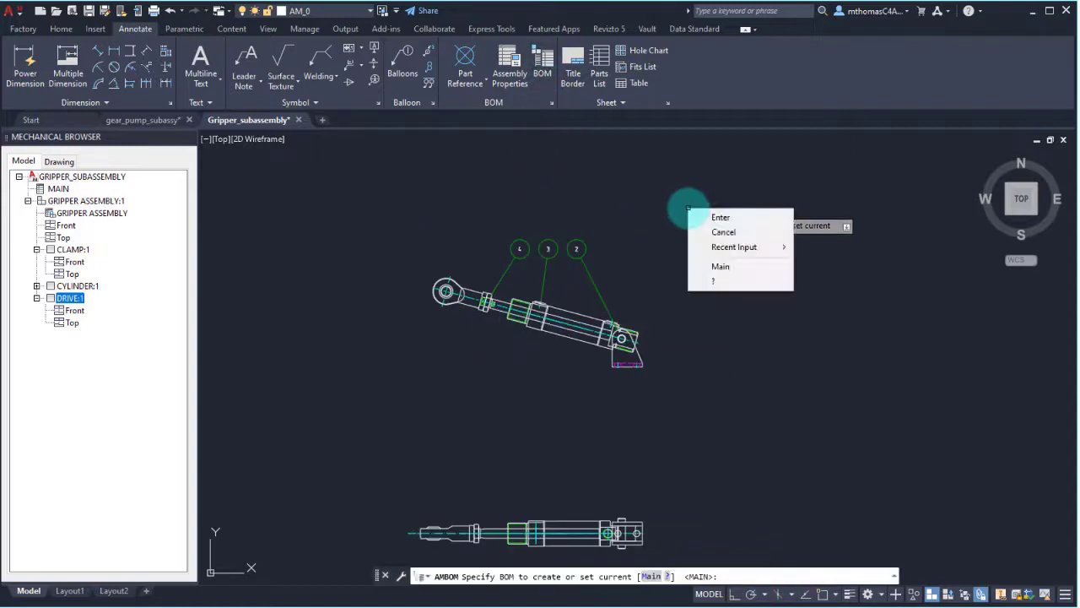
left_click(709, 217)
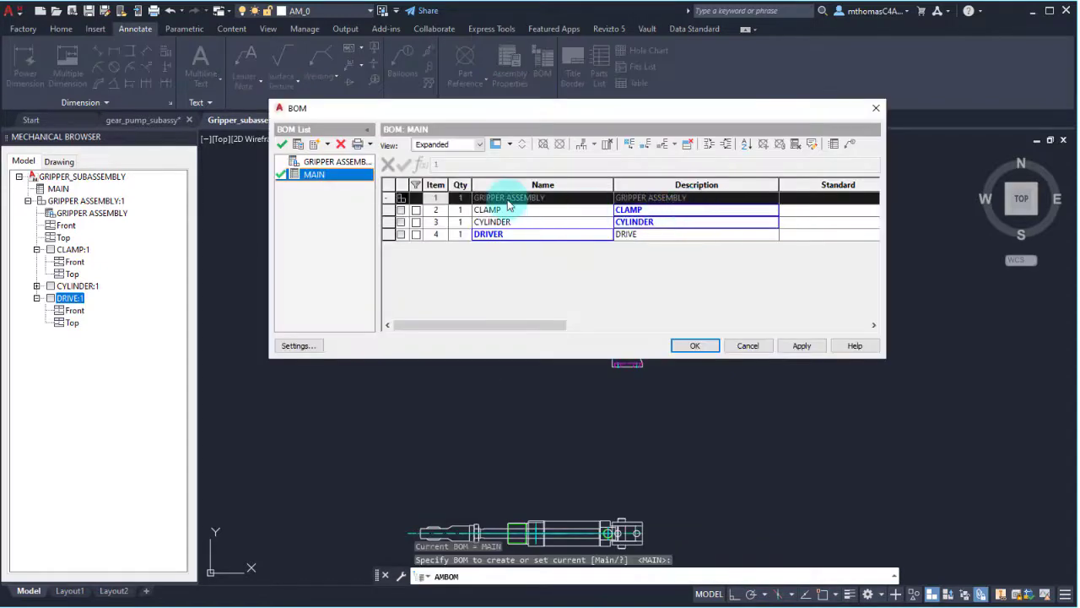
left_click(437, 211)
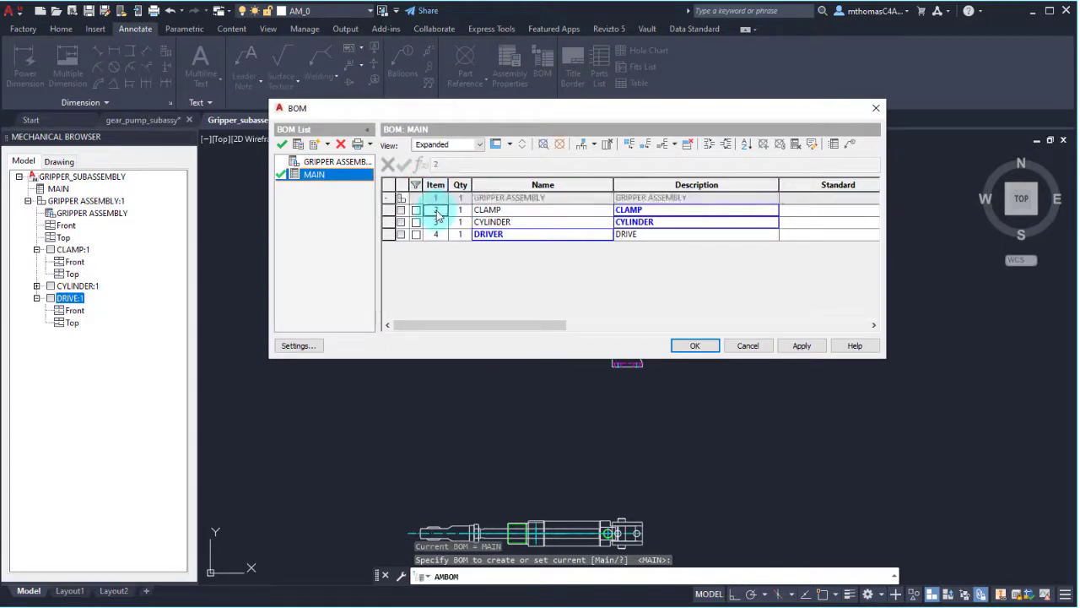
left_click(438, 234, "shift")
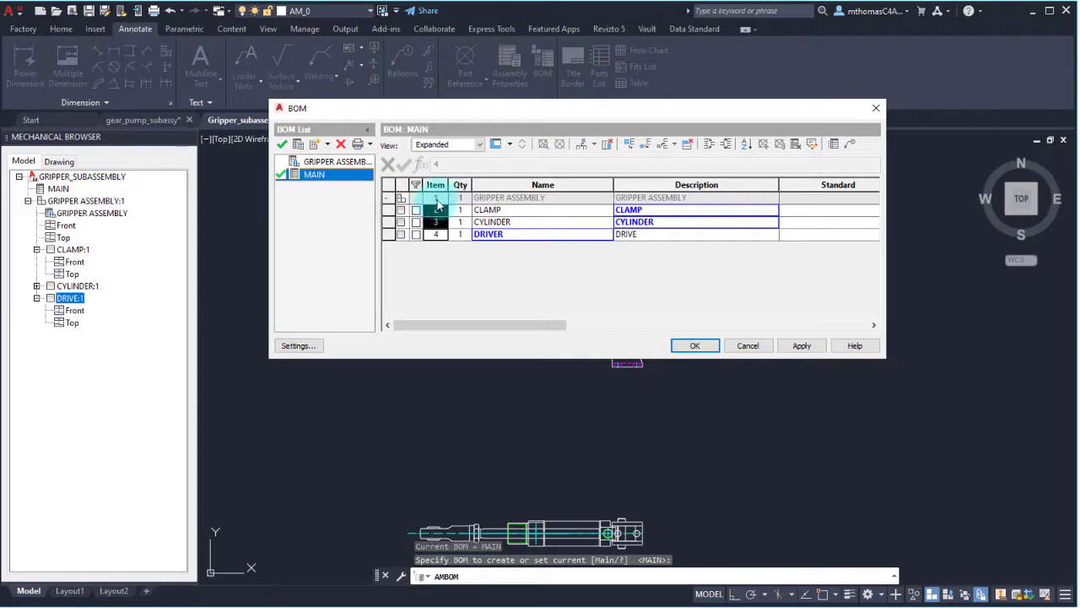
mouse_move(437, 202)
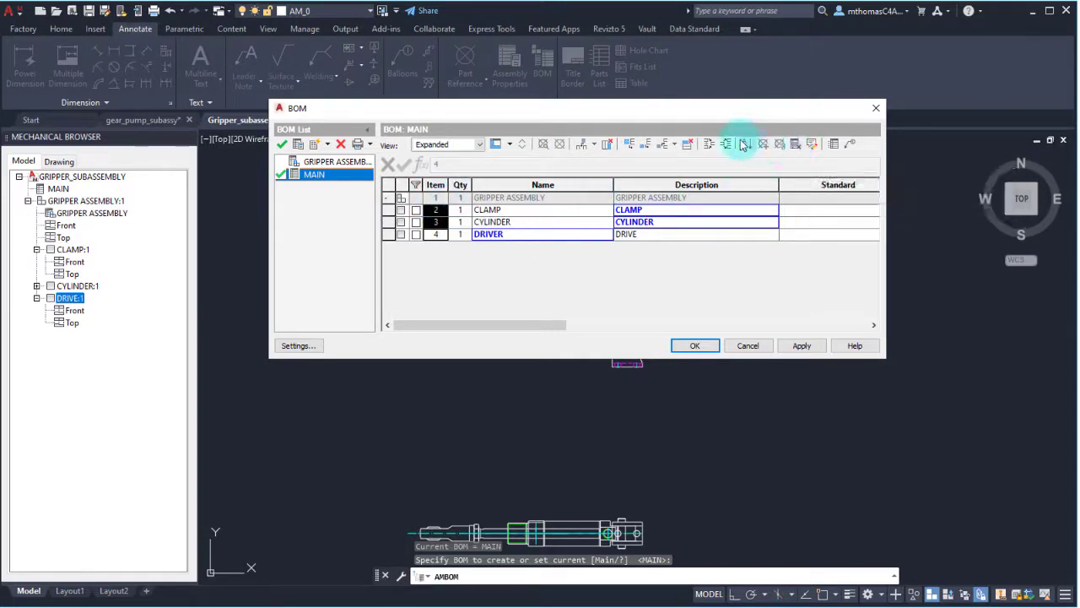
left_click(810, 147)
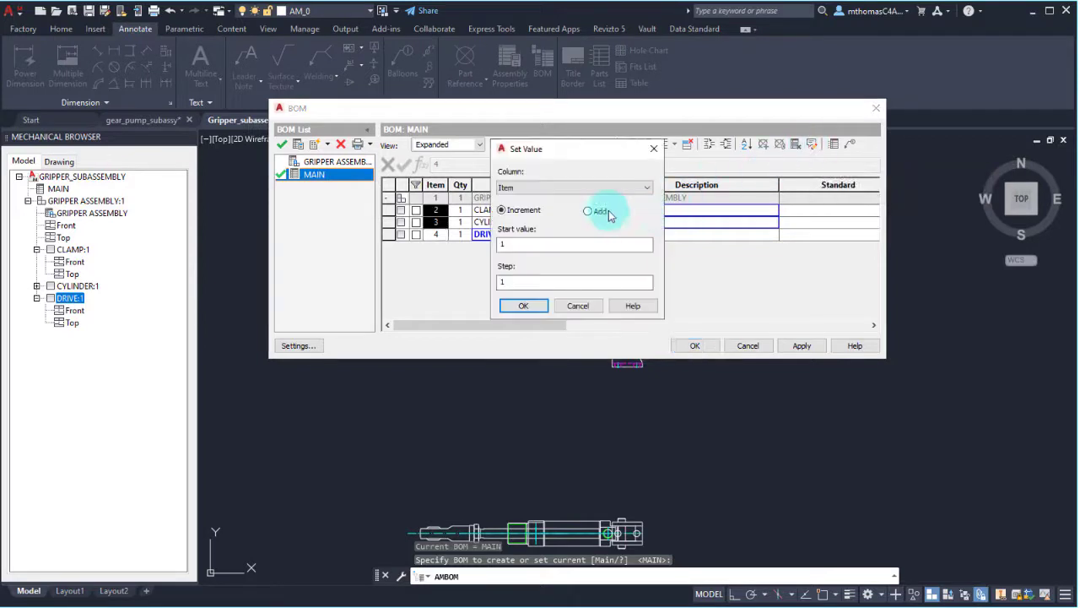
left_click(529, 304)
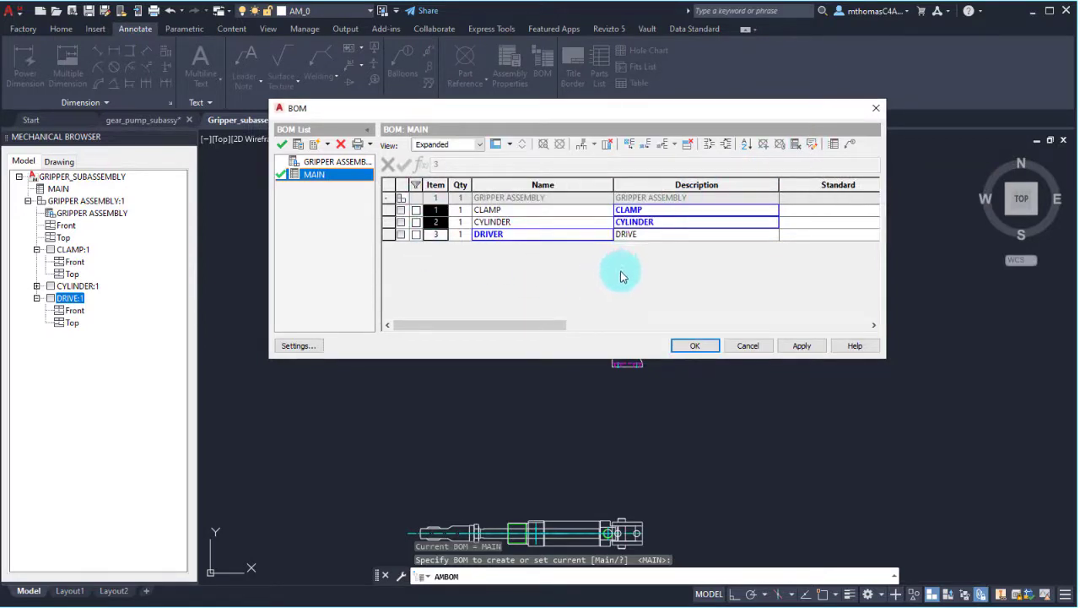
left_click(695, 345)
scroll(597, 279, "up", 2)
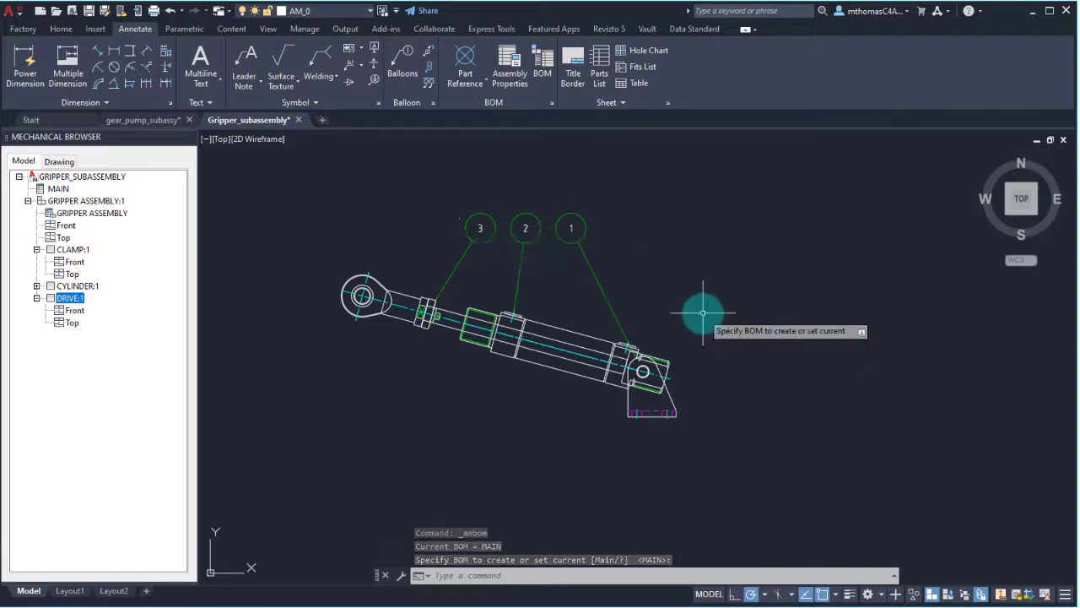
Step: Start a parts list from the MAIN bill of materials and remove its Standard column
scroll(700, 320, "down", 2)
middle_click_drag(737, 256, 651, 242)
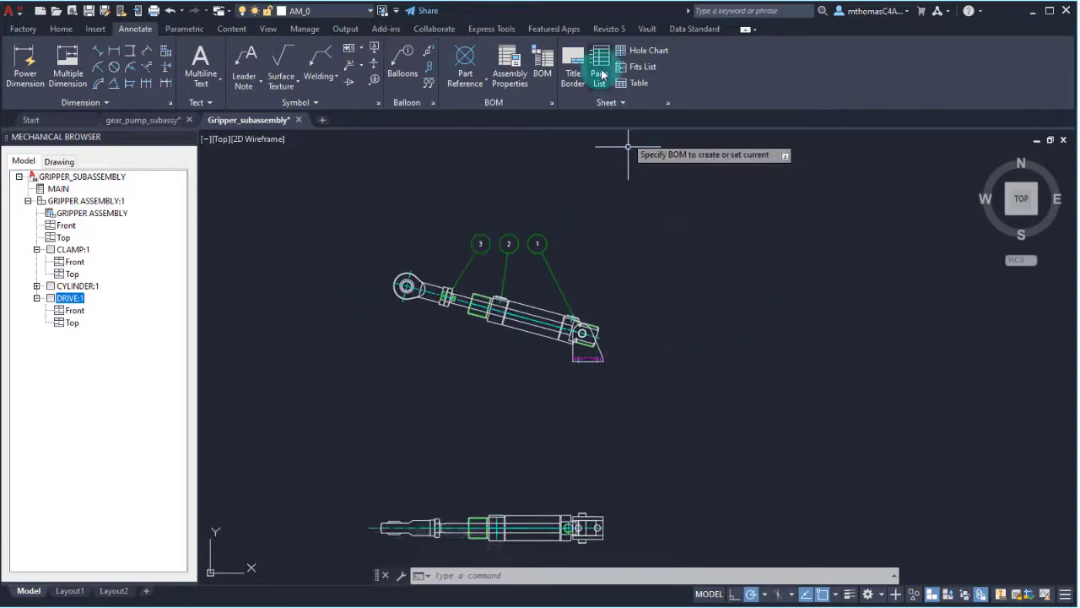
left_click(599, 63)
right_click(681, 252)
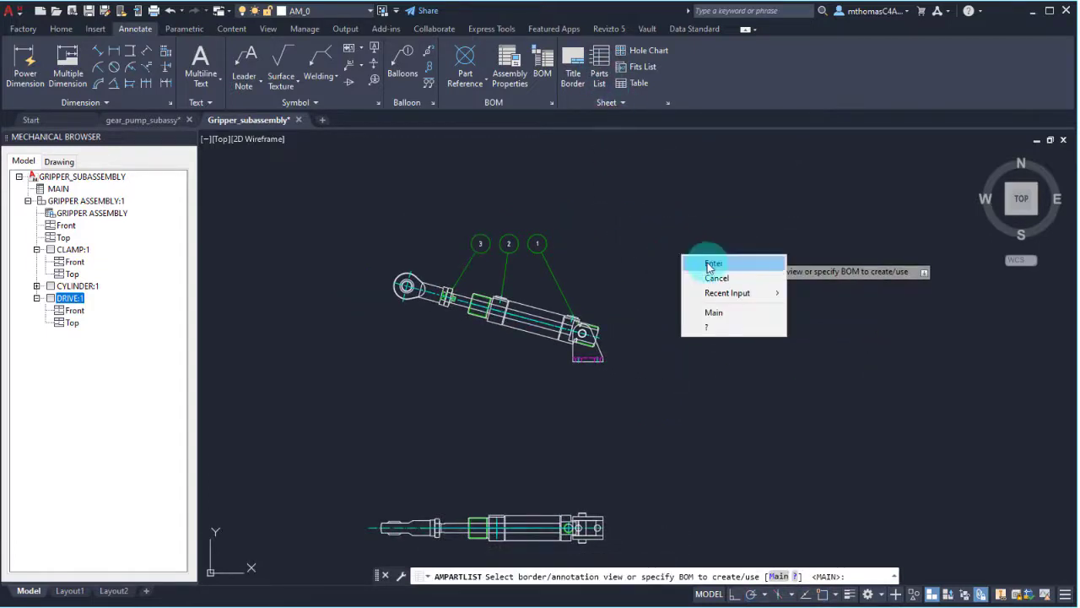
left_click(708, 267)
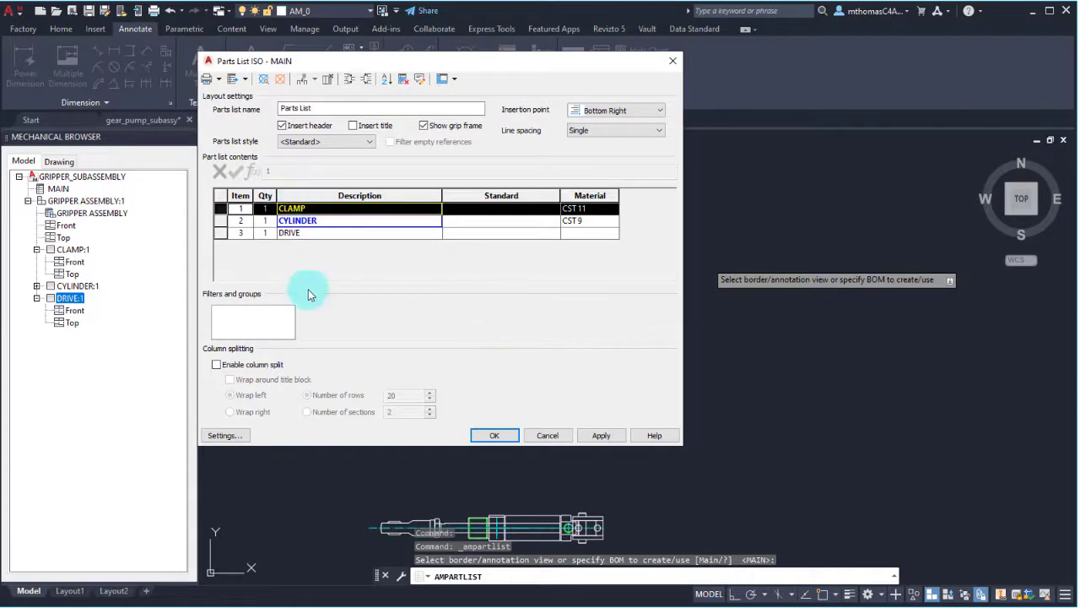
right_click(493, 196)
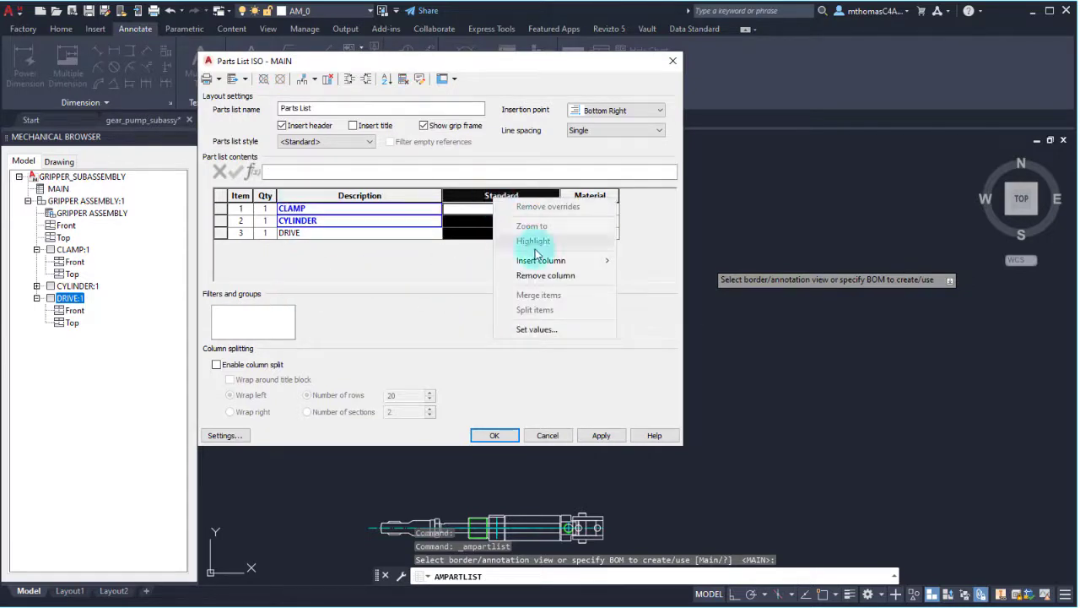
left_click(539, 278)
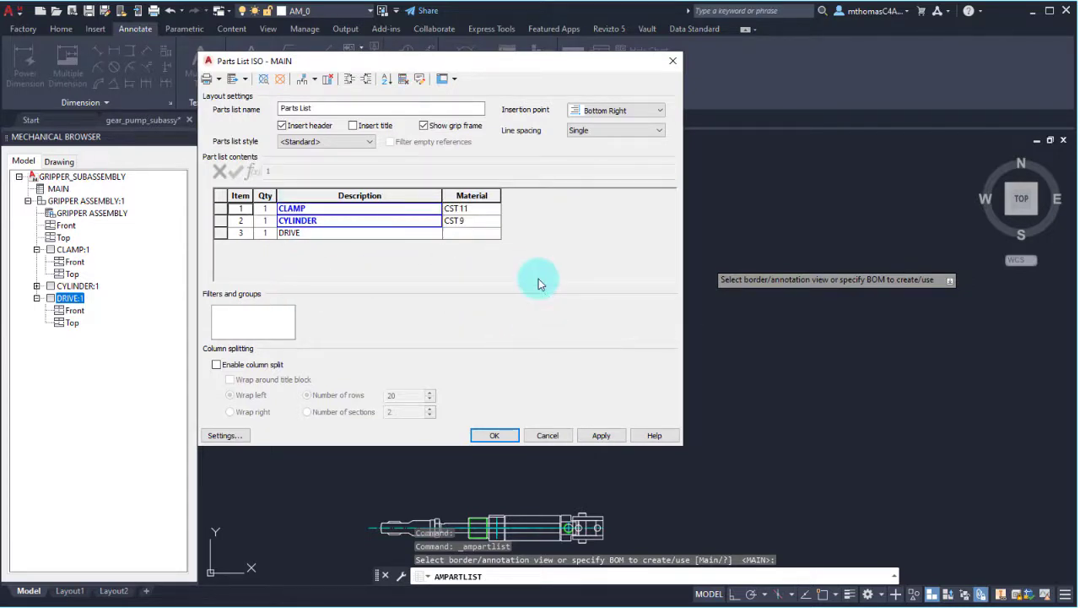
Step: Accept the parts list settings and place the table between the angled gripper view and the horizontal view beneath it
left_click(495, 435)
left_click(648, 430)
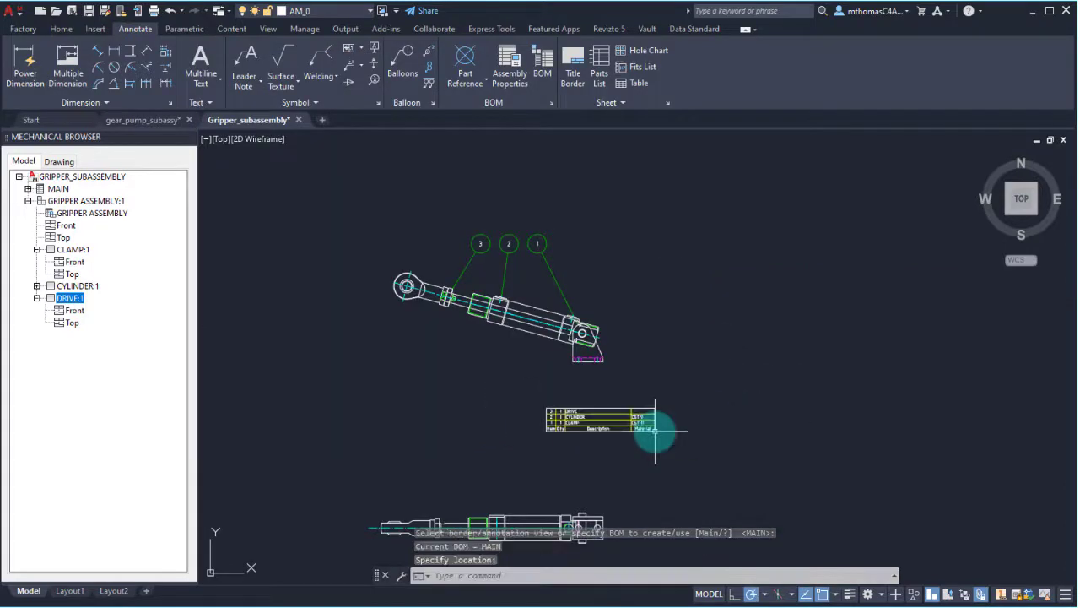
scroll(592, 465, "up", 2)
scroll(622, 331, "up", 2)
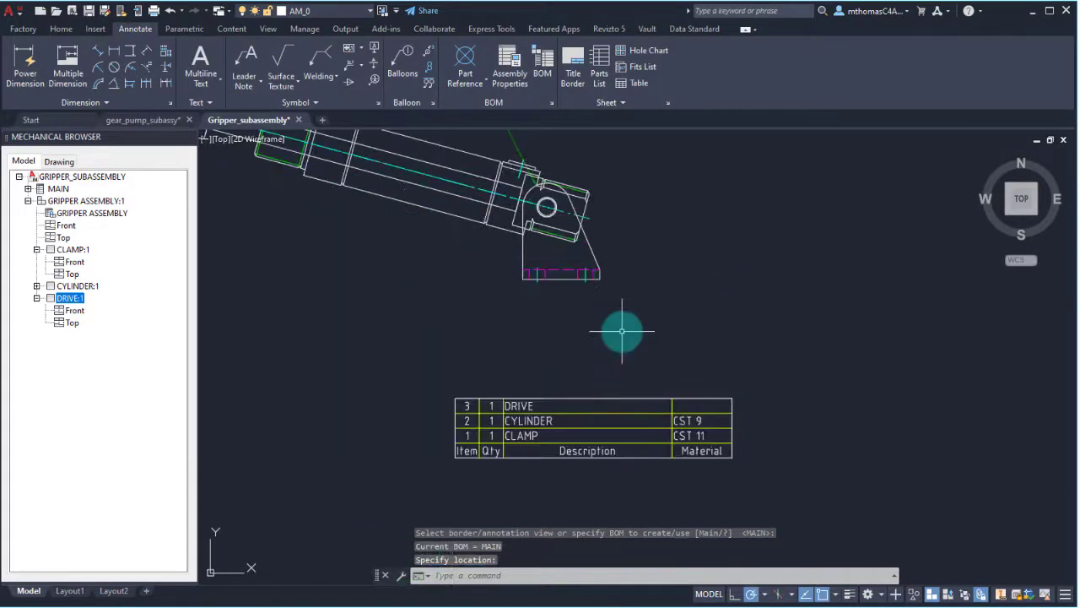